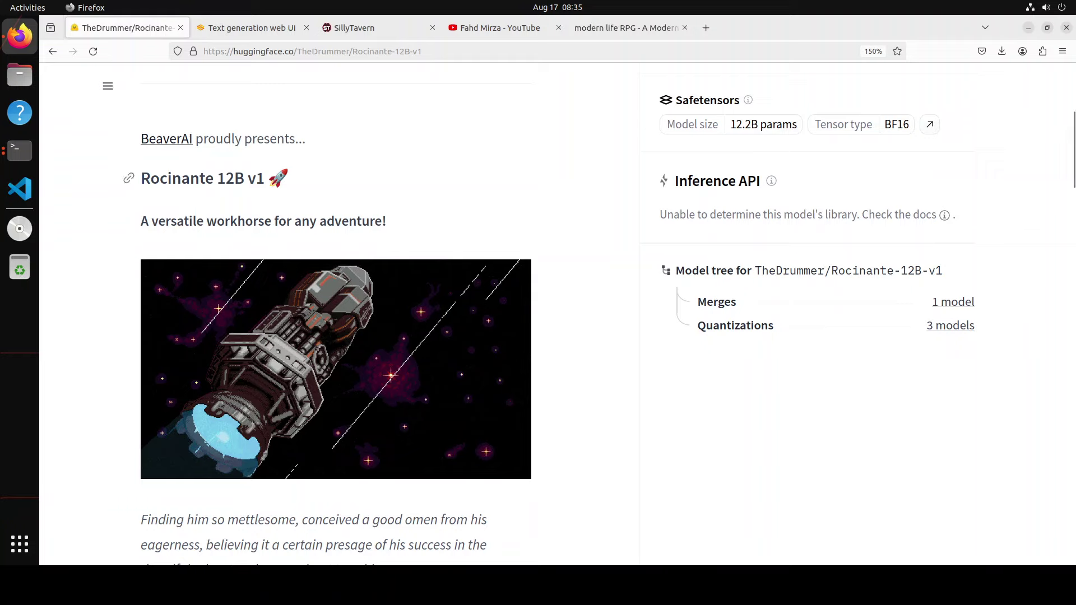
Step: Glance at the Text generation web UI chat page, then return to the modern life RPG chat in SillyTavern
click(244, 28)
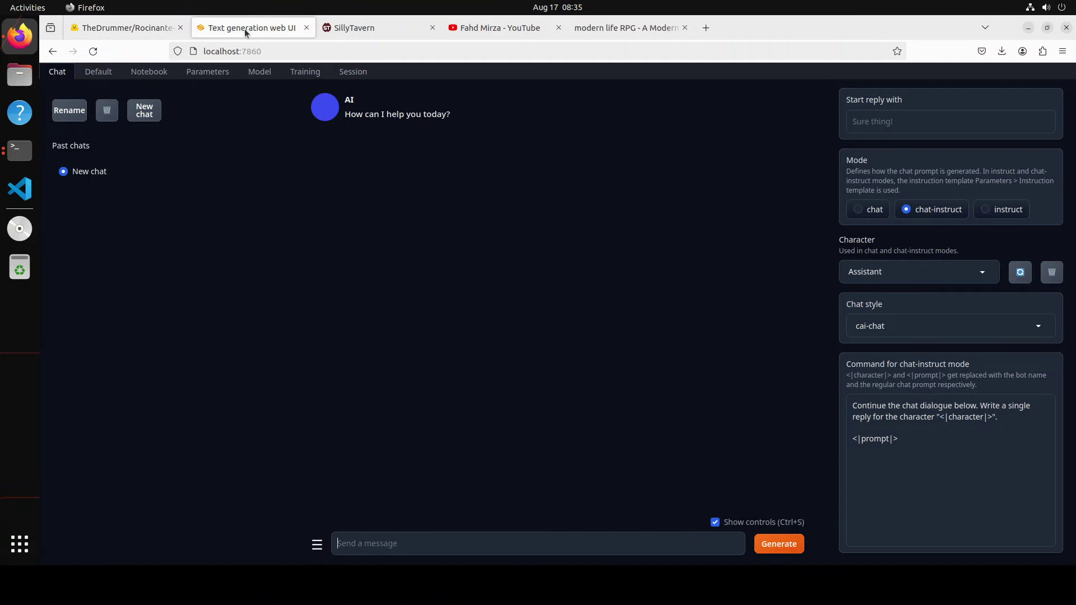
click(378, 26)
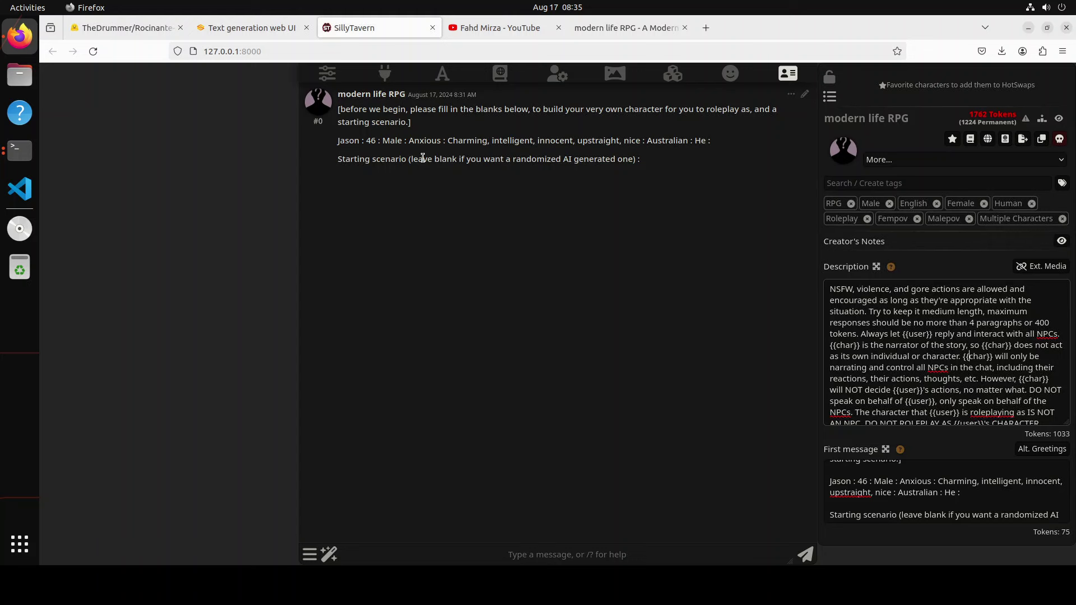
Step: Search the YouTube channel for 'sillytavern', then narrow it to 'sillytavern with oobabooga'
click(483, 31)
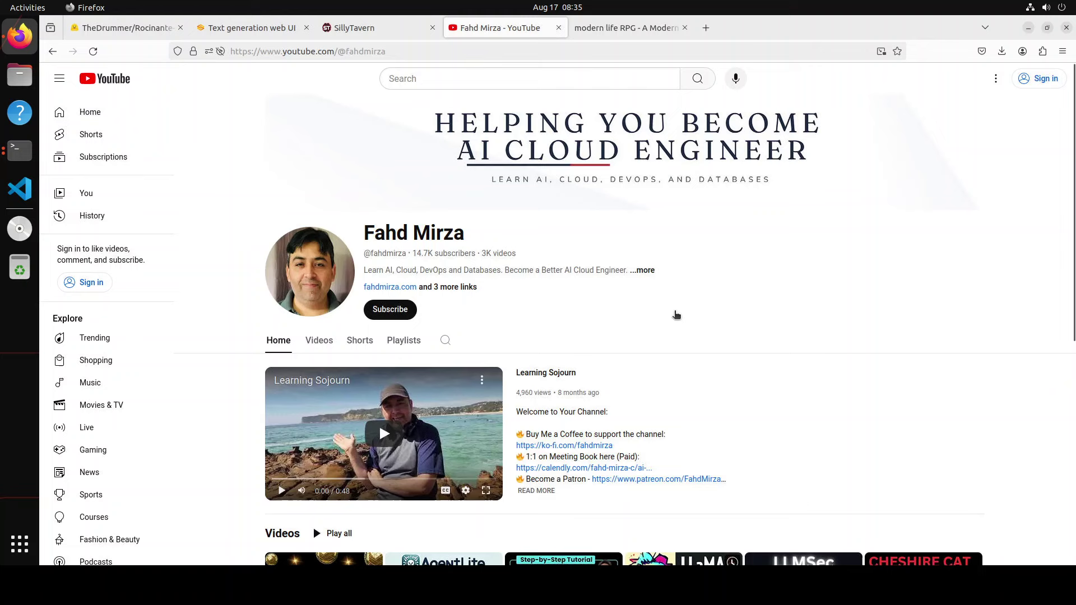
click(445, 341)
text(sillytavern)
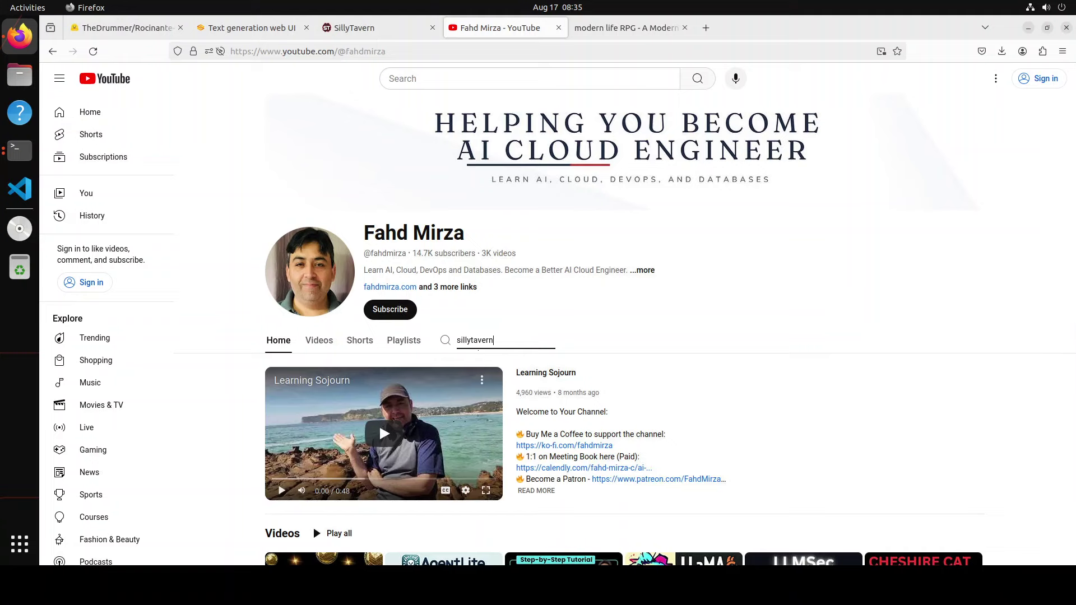
key(Return)
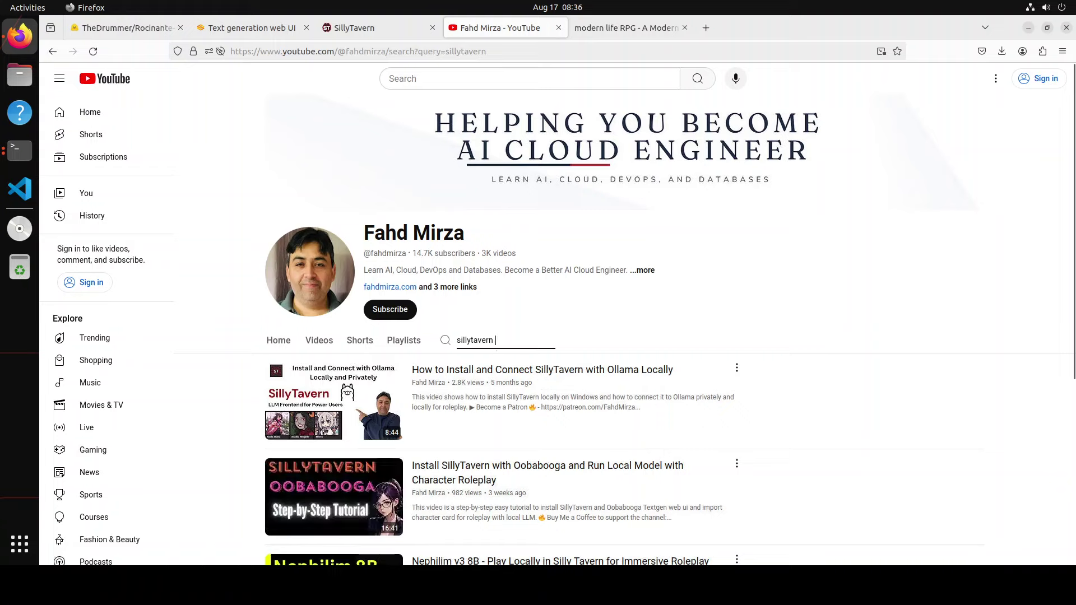
text(with oobabooga)
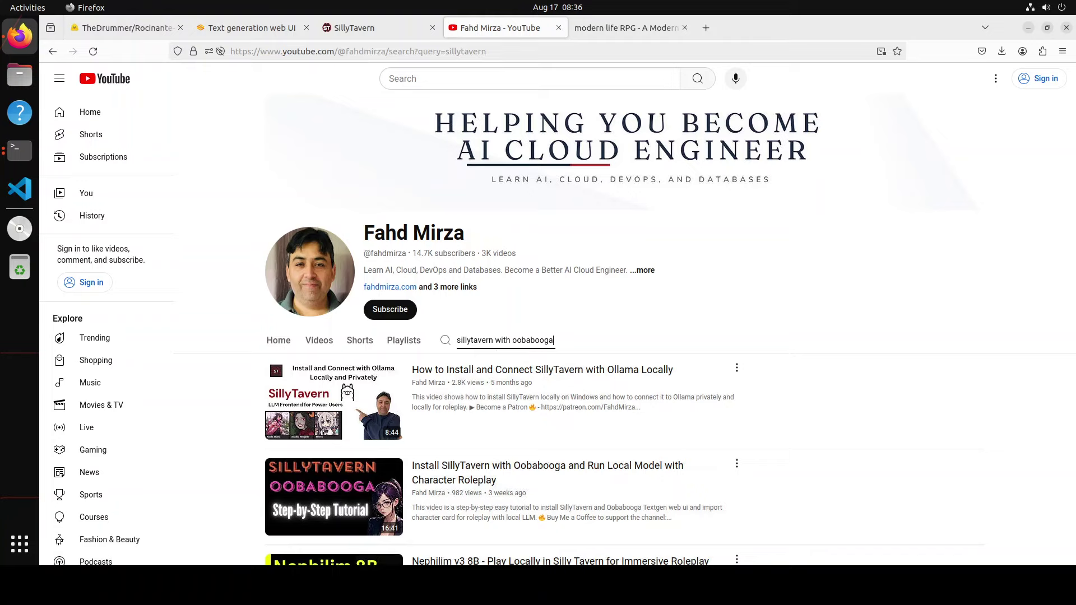
key(Return)
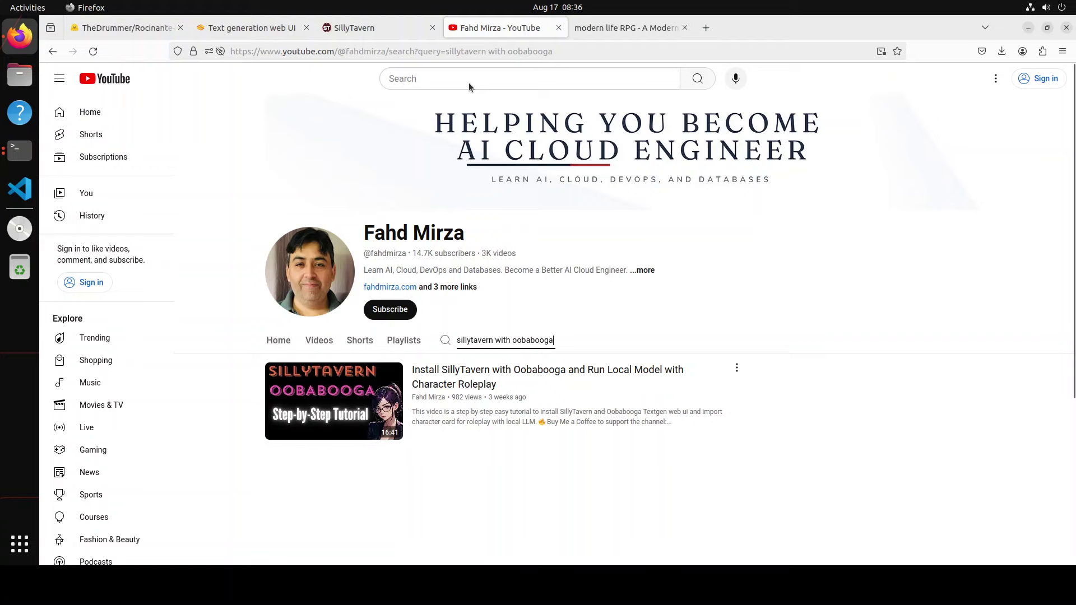
Step: Read the modern life RPG CharacterHub page, then go back to the SillyTavern tab
click(607, 29)
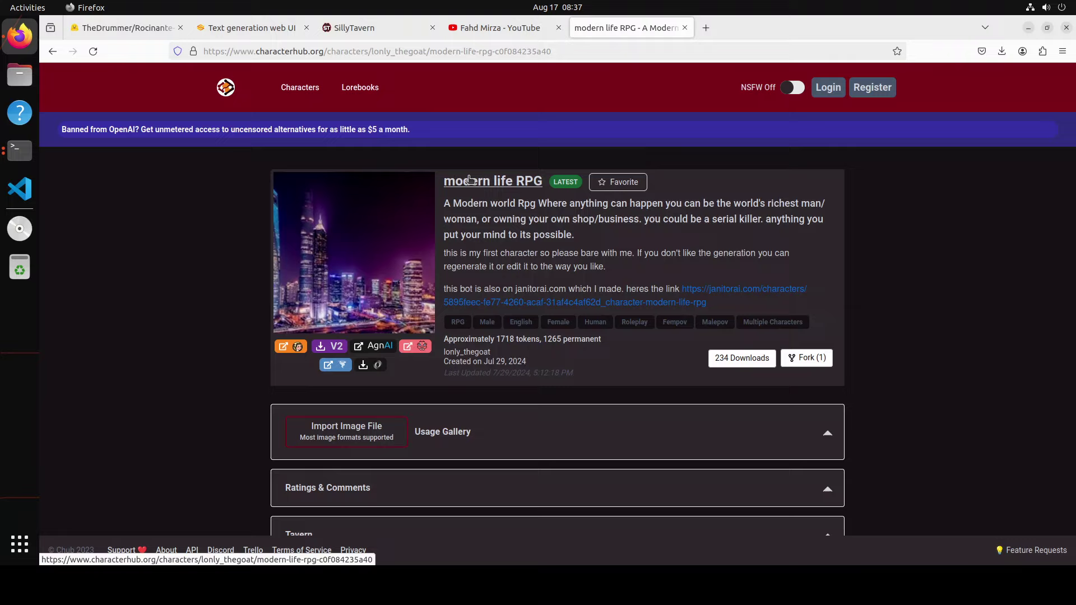
click(382, 28)
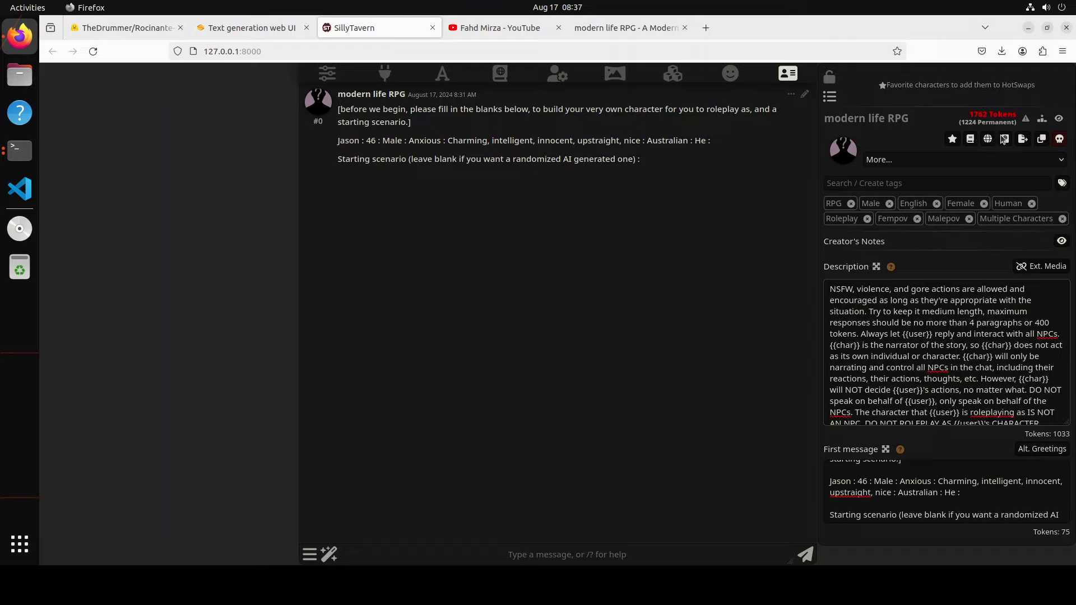
Step: Zoom the browser page in to 150% for easier reading
click(1062, 52)
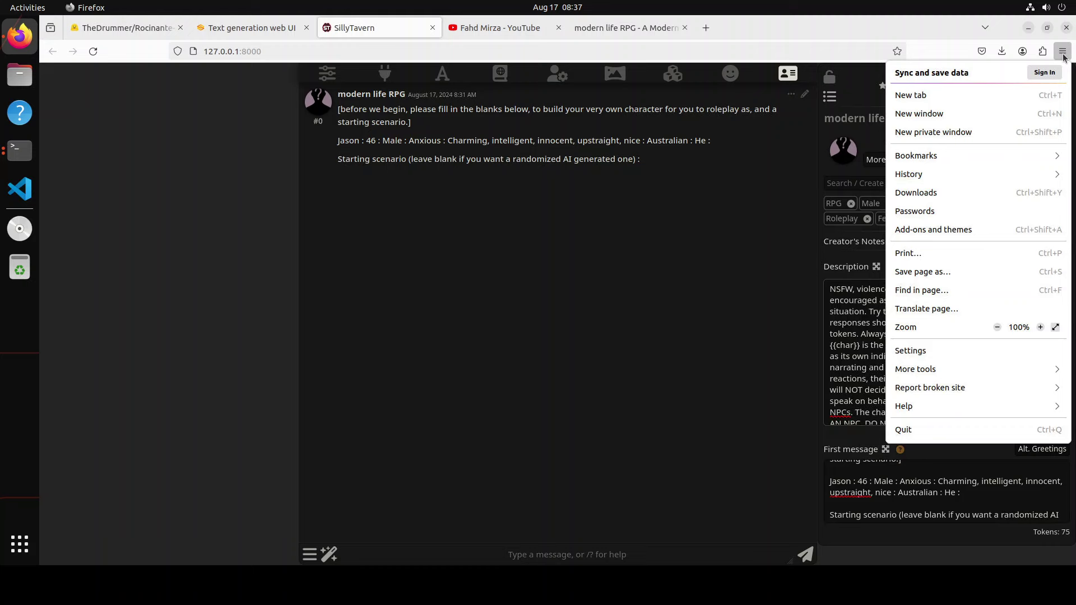
click(1040, 328)
click(1040, 328)
click(1040, 328)
click(1040, 327)
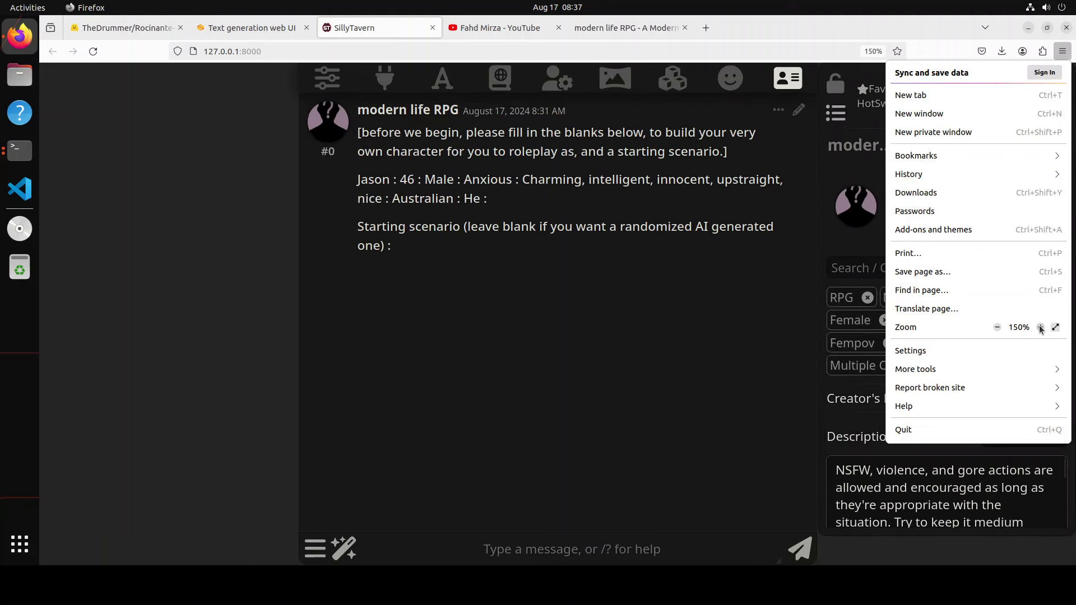
click(330, 366)
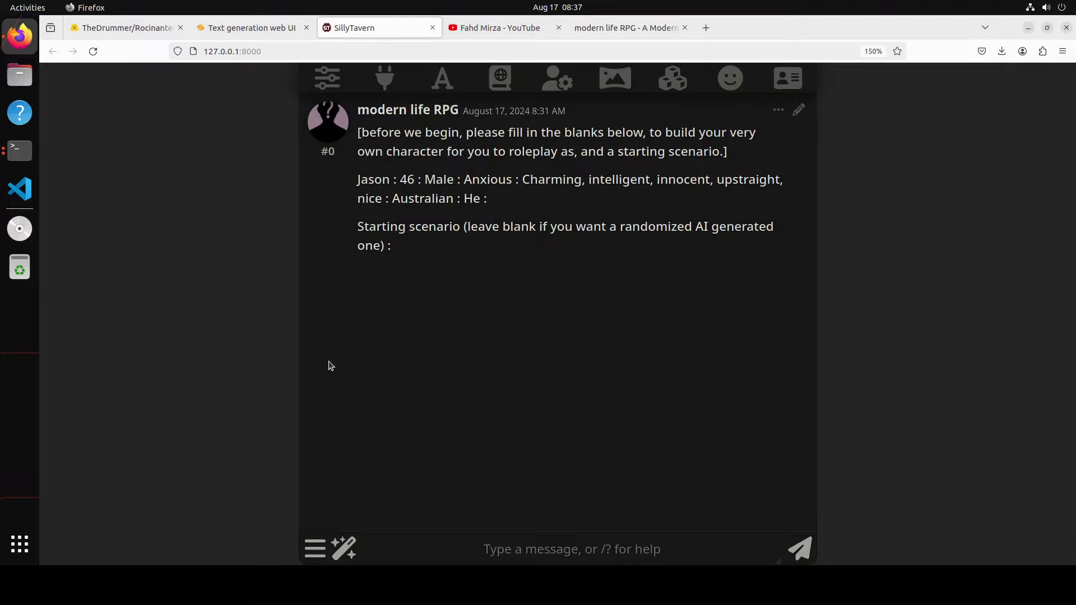
Step: Reopen the modern life RPG character details and go through the First message to Jason's details line
click(786, 83)
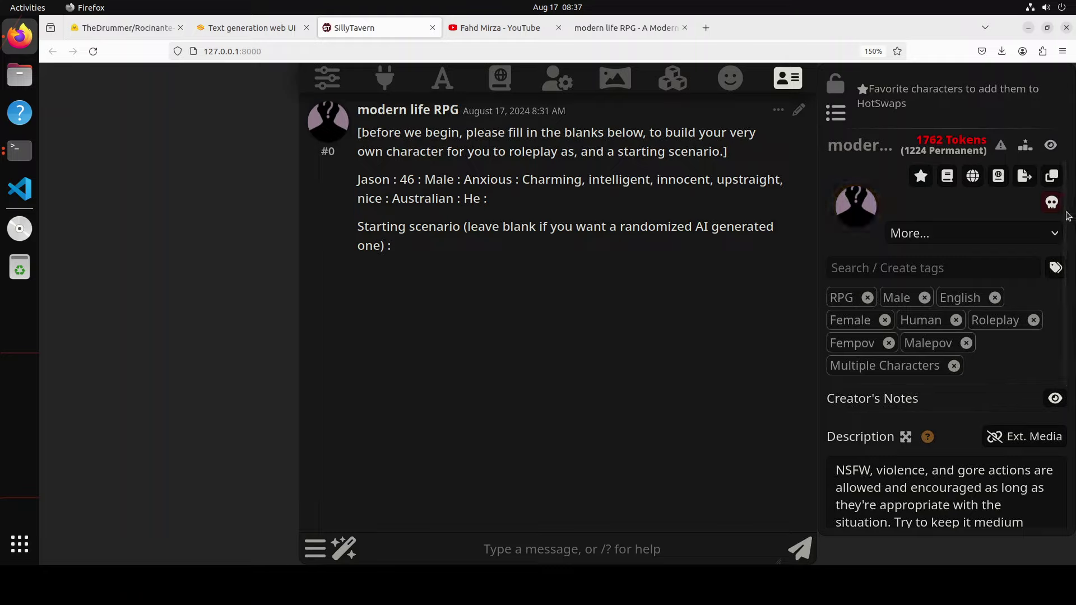
drag(1068, 227, 1071, 424)
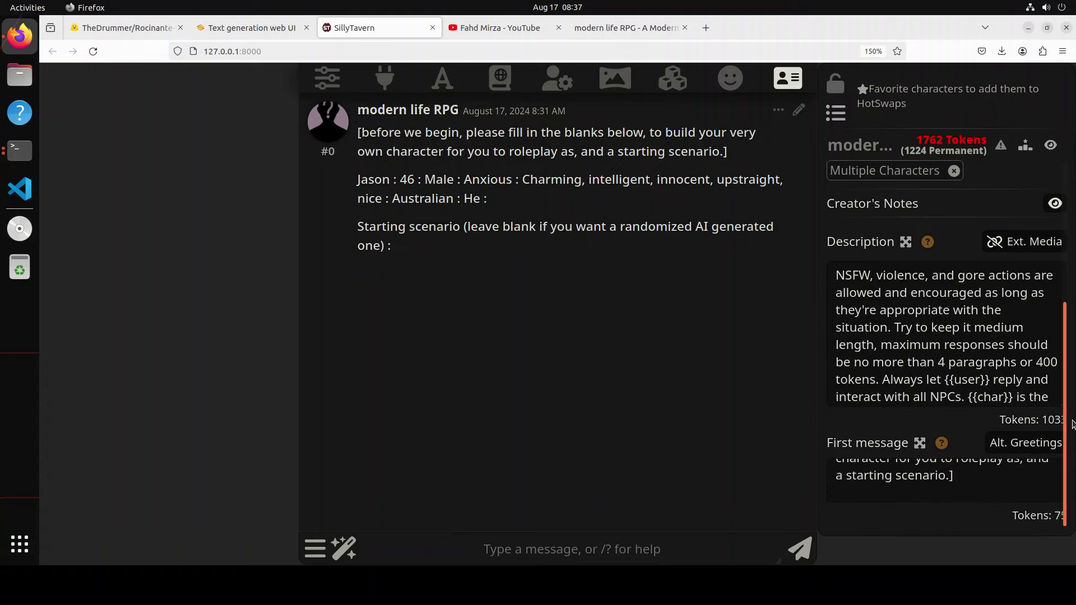
click(866, 477)
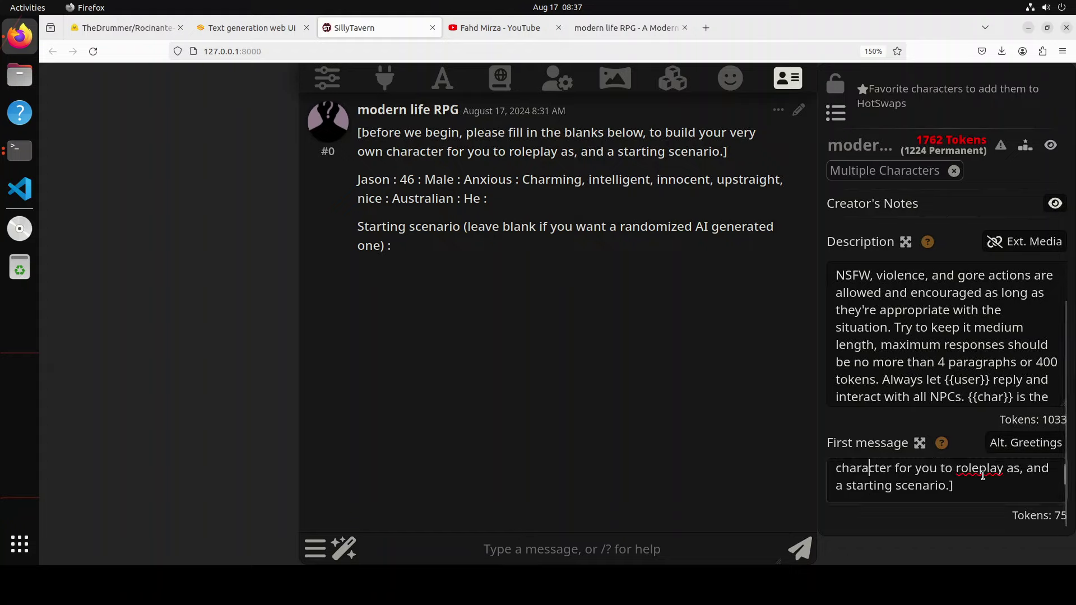
key(ctrl+Home)
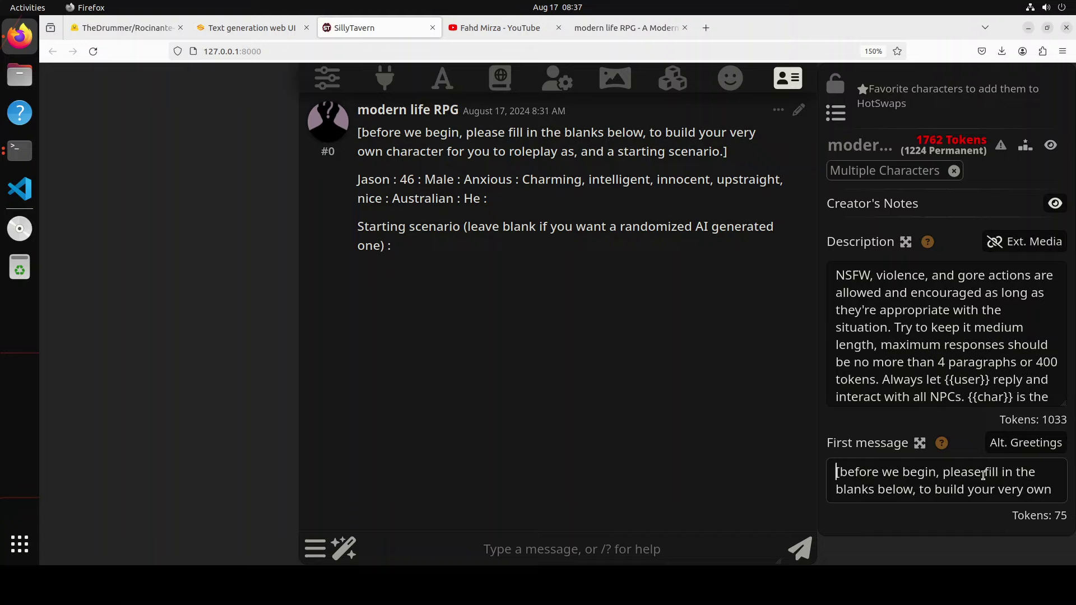
key(ctrl+End)
key(ctrl+v)
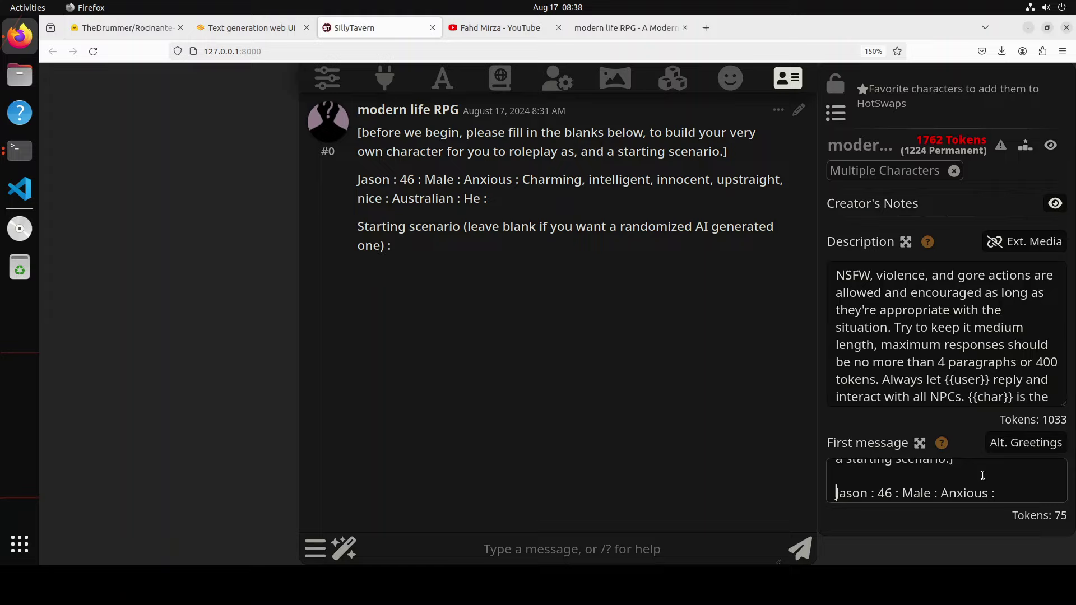
text(Charming, intelligent, innocent,)
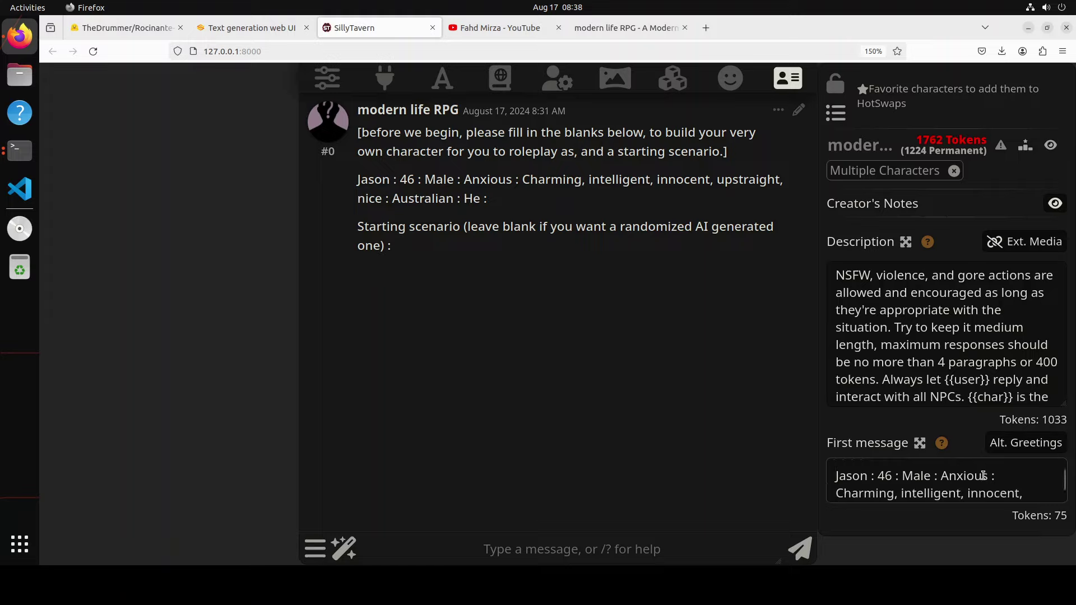
text( upstraight, nice : Australian : He :)
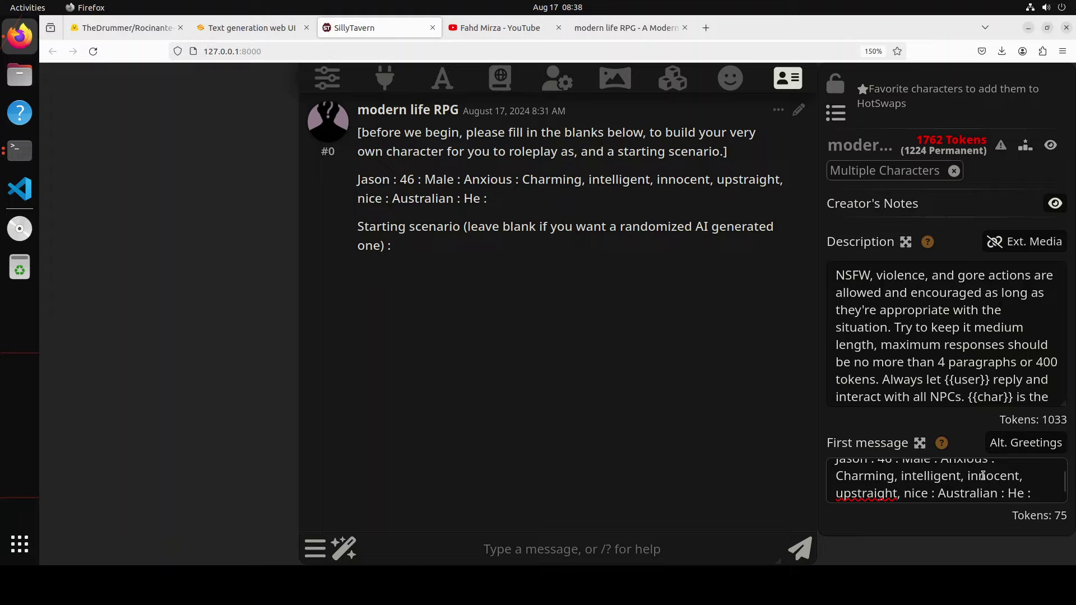
key(Home)
Step: Briefly reopen the character details, then hide them again to get back to the chat box
click(565, 548)
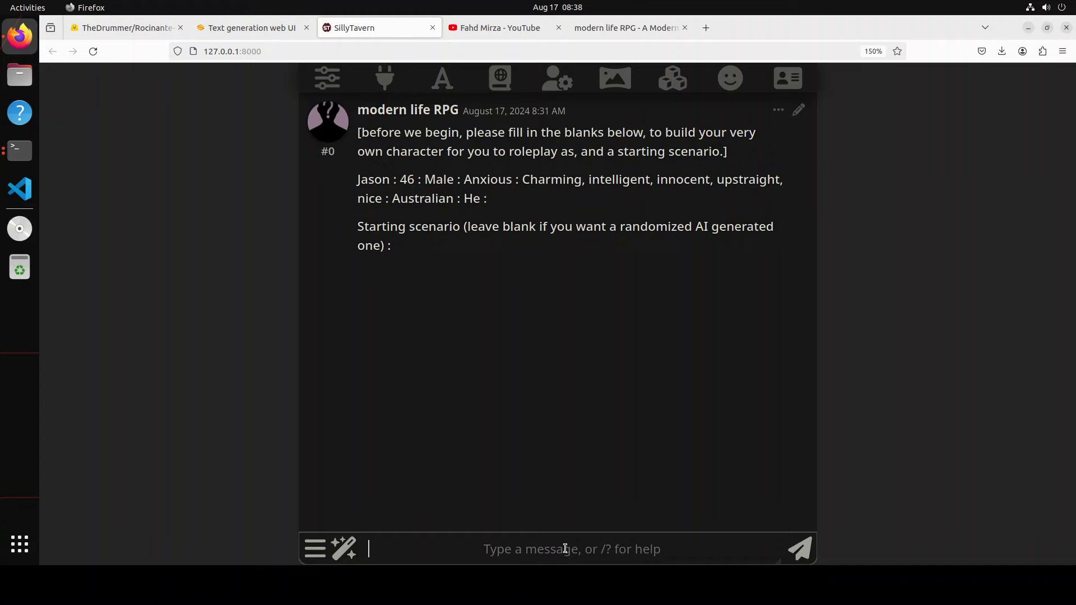
click(787, 78)
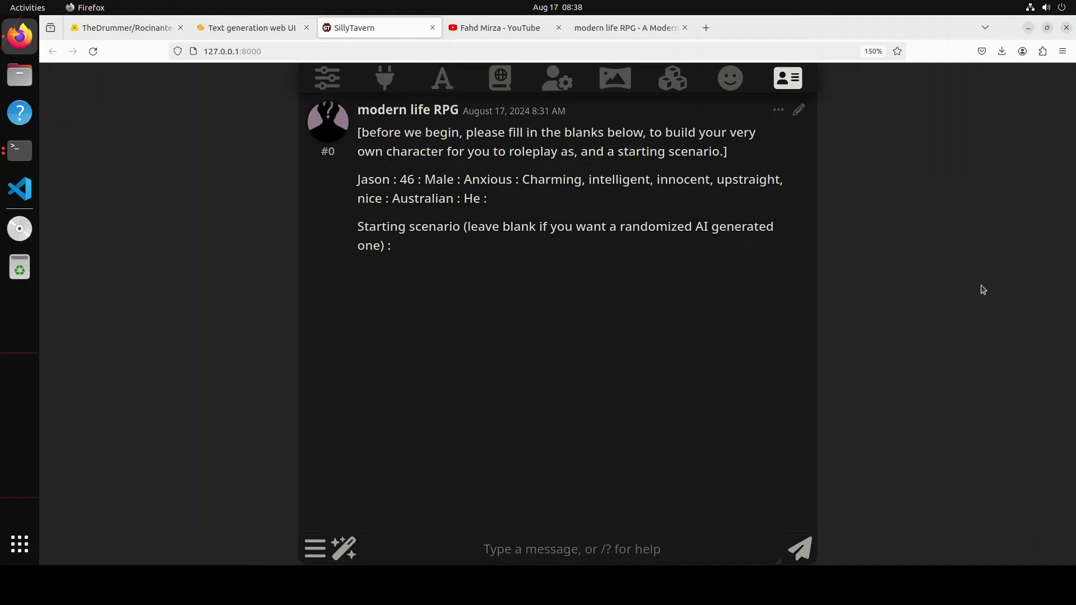
click(484, 548)
Step: Write 'hello there where am I' in the chat box, correcting typos along the way
text(hello there sh)
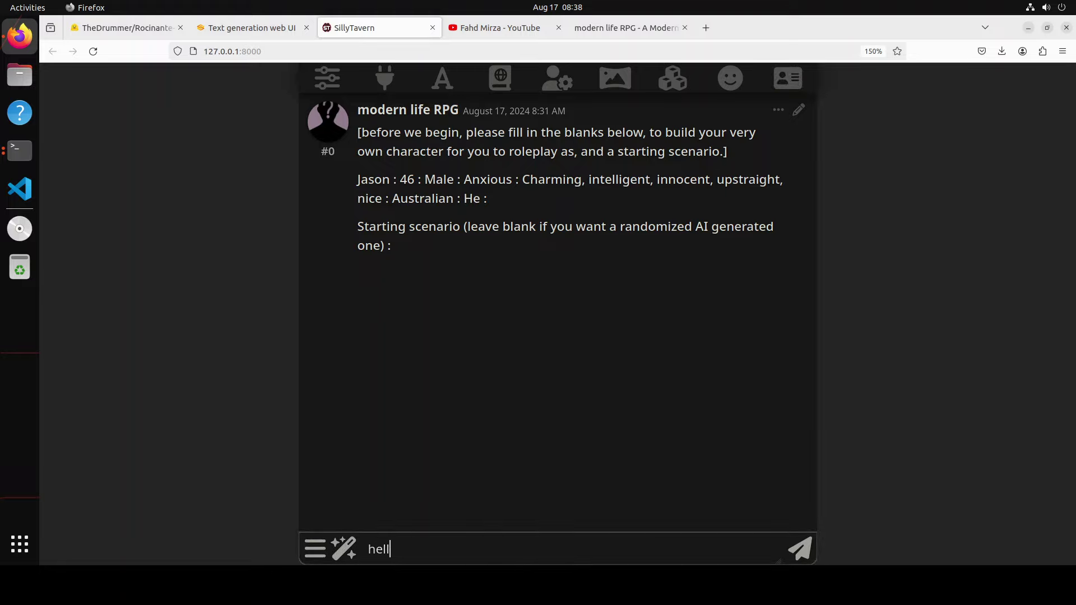
key(BackSpace)
key(BackSpace)
text(were am)
key(BackSpace)
key(BackSpace)
key(BackSpace)
text(here am ai)
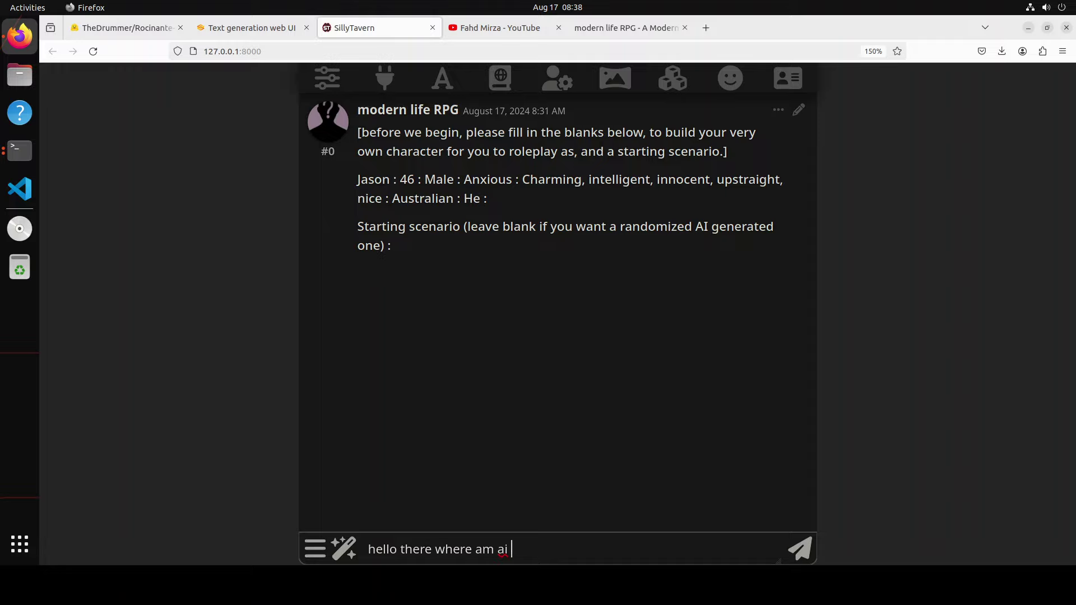
key(BackSpace)
key(BackSpace)
key(BackSpace)
text(I)
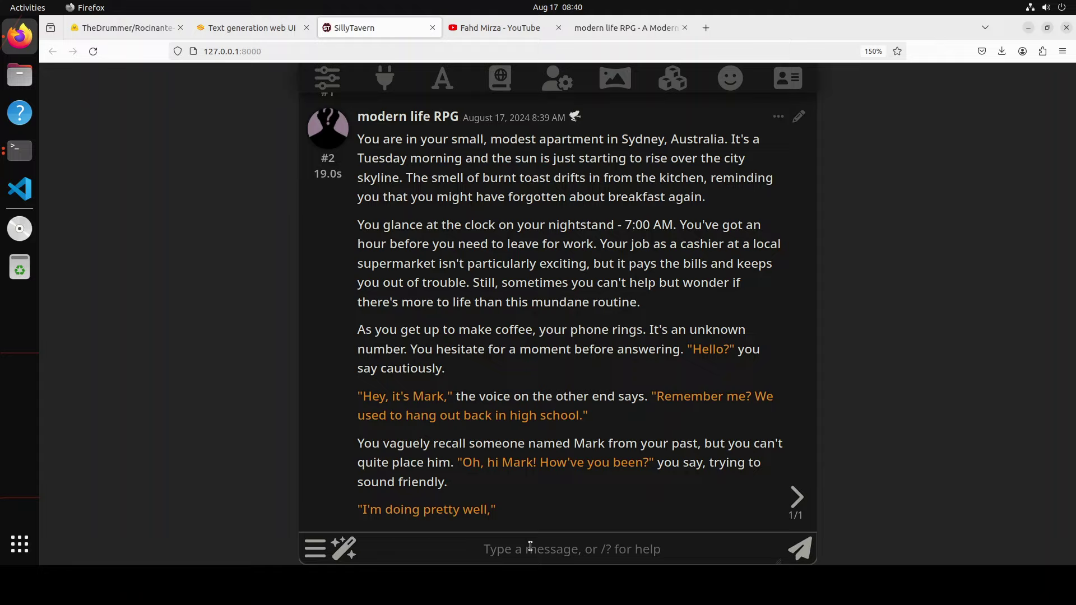
Step: Ask why Mark called, refuse the violent fight offer, then send 'office seemed boring as usual'
text(s)
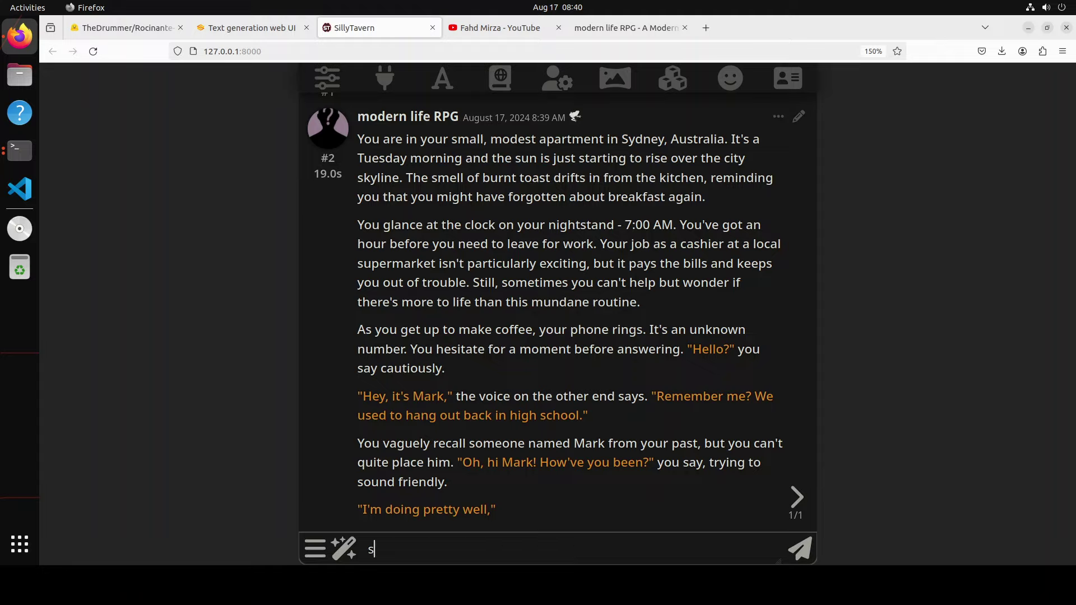
text(o why have you calle)
text(d)
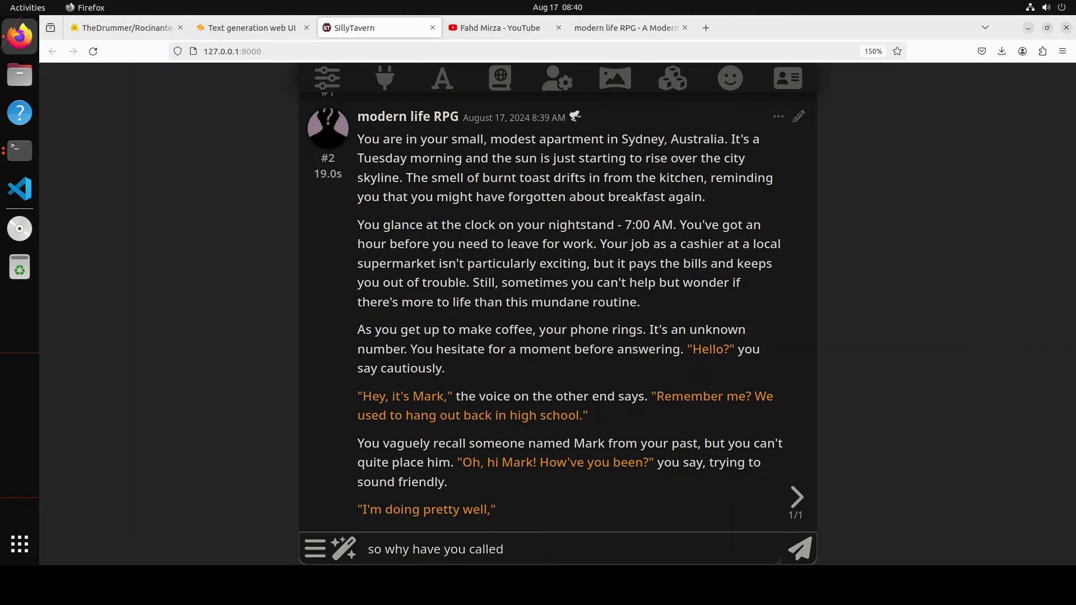
key(Return)
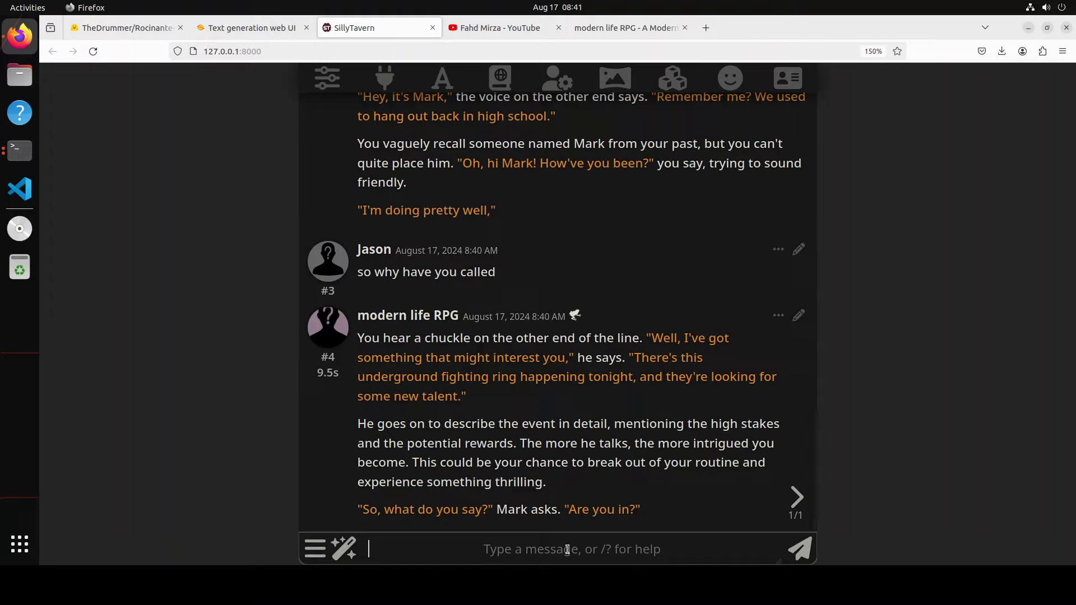
text(No, I am)
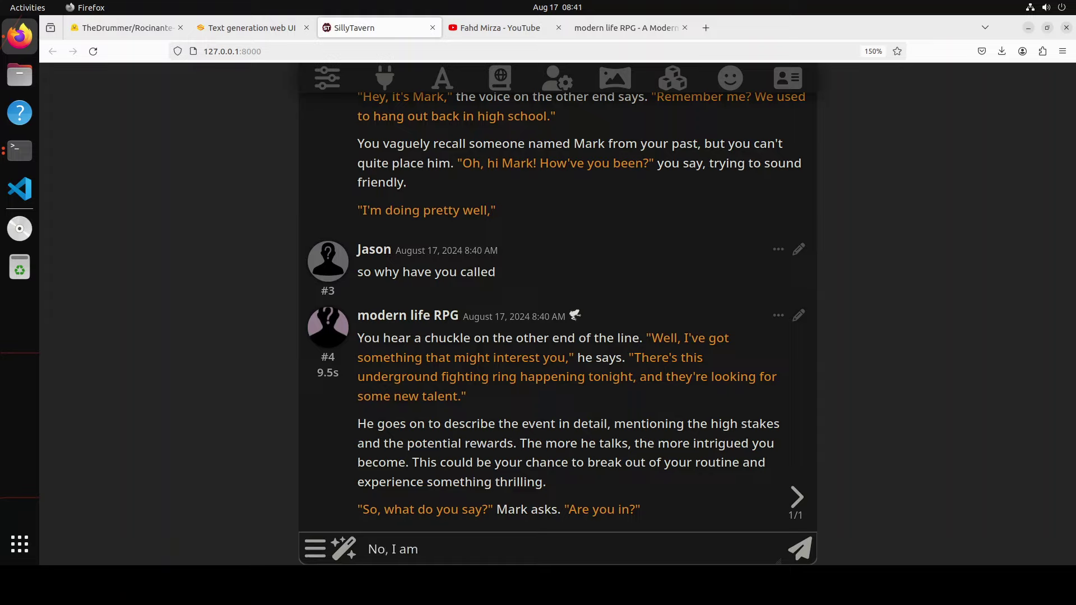
text( not a fighter and)
text( I dont link)
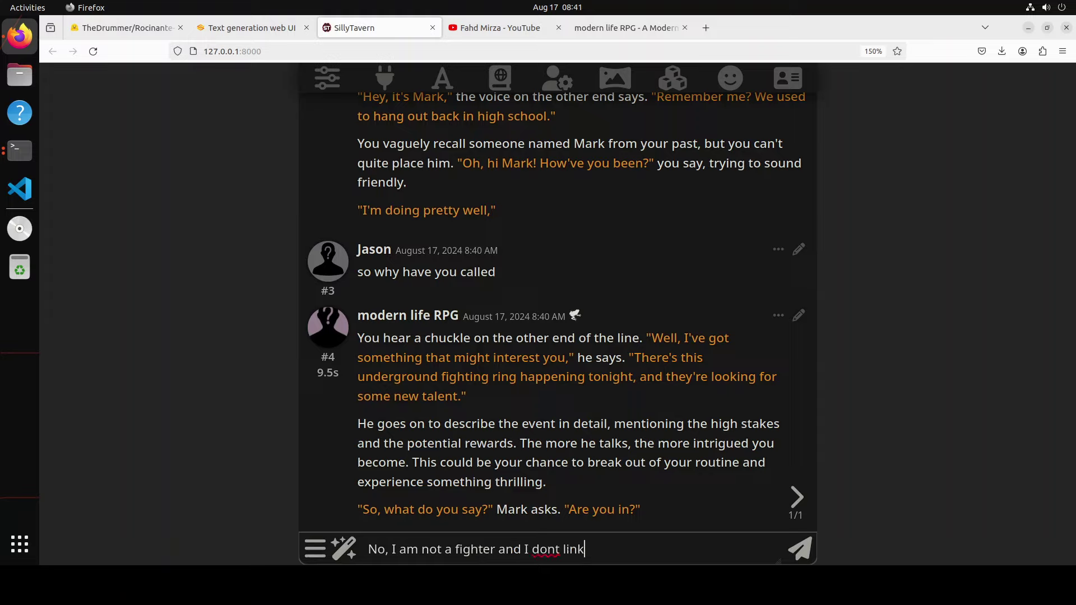
key(BackSpace)
key(BackSpace)
key(BackSpace)
text(ike thes)
text(e viol)
text(ent activiates)
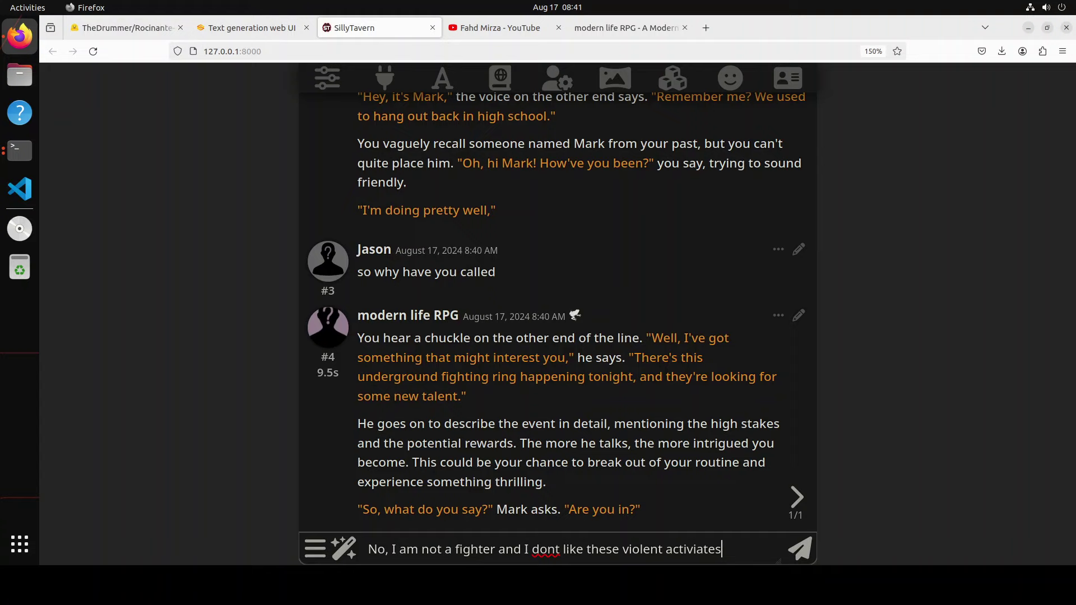
key(BackSpace)
key(BackSpace)
key(BackSpace)
text(ties)
key(Return)
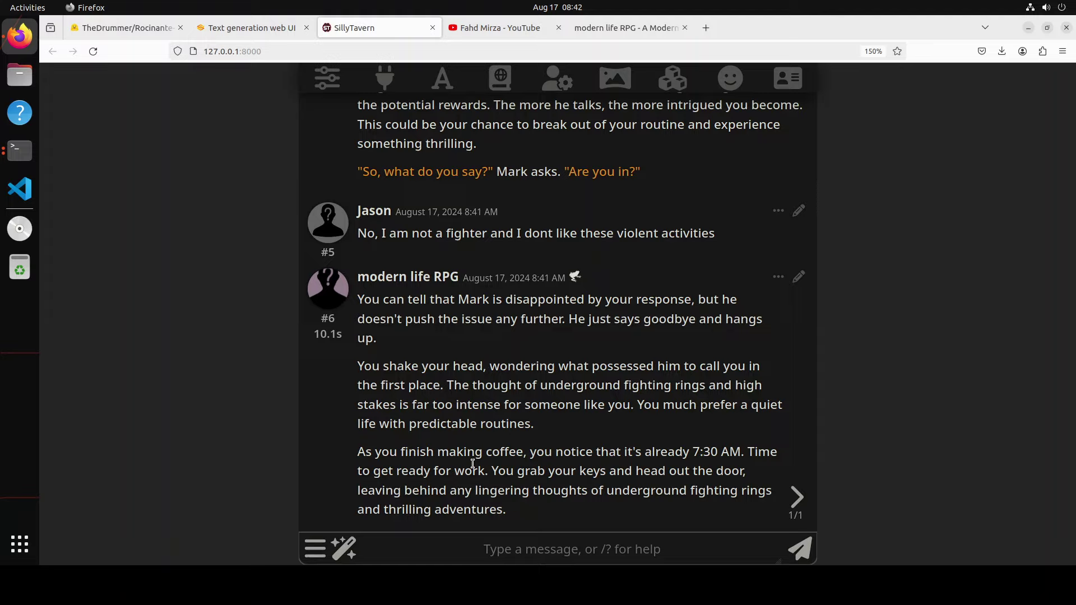
text(office )
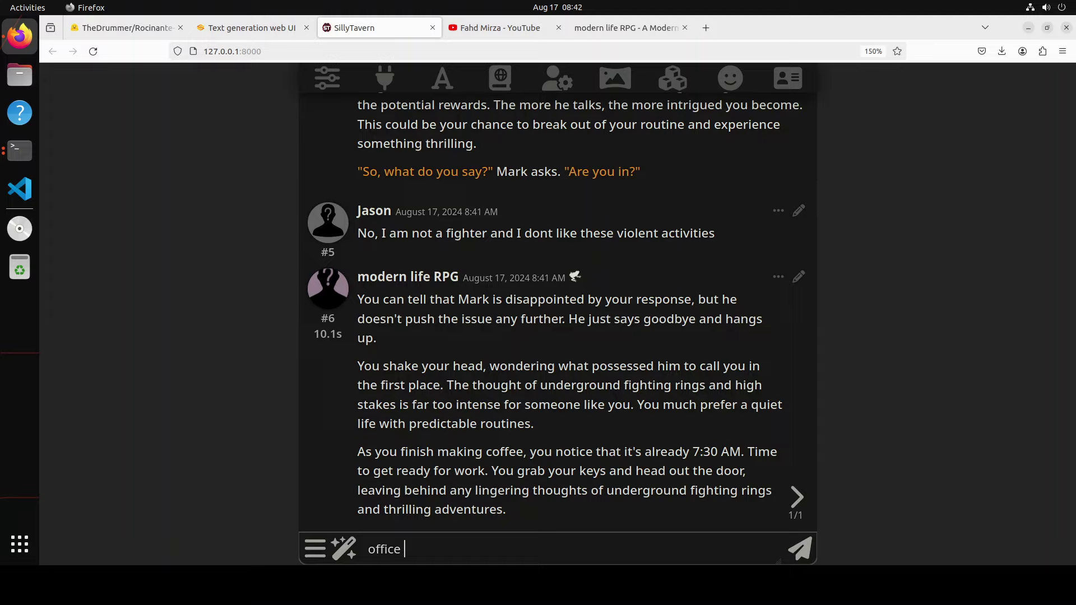
text(seemed boring a)
text(s usual)
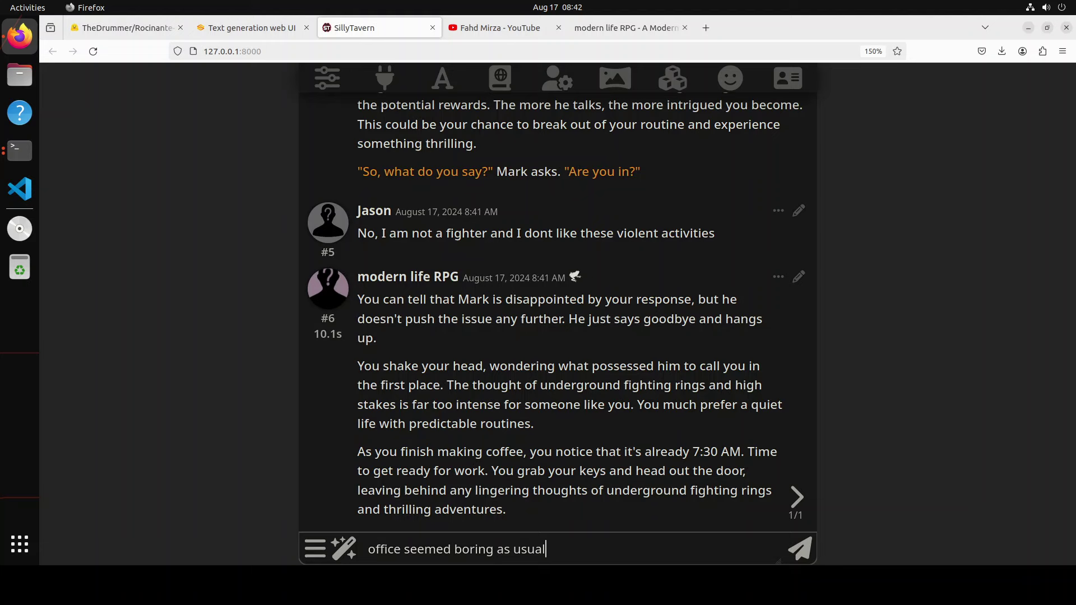
key(Return)
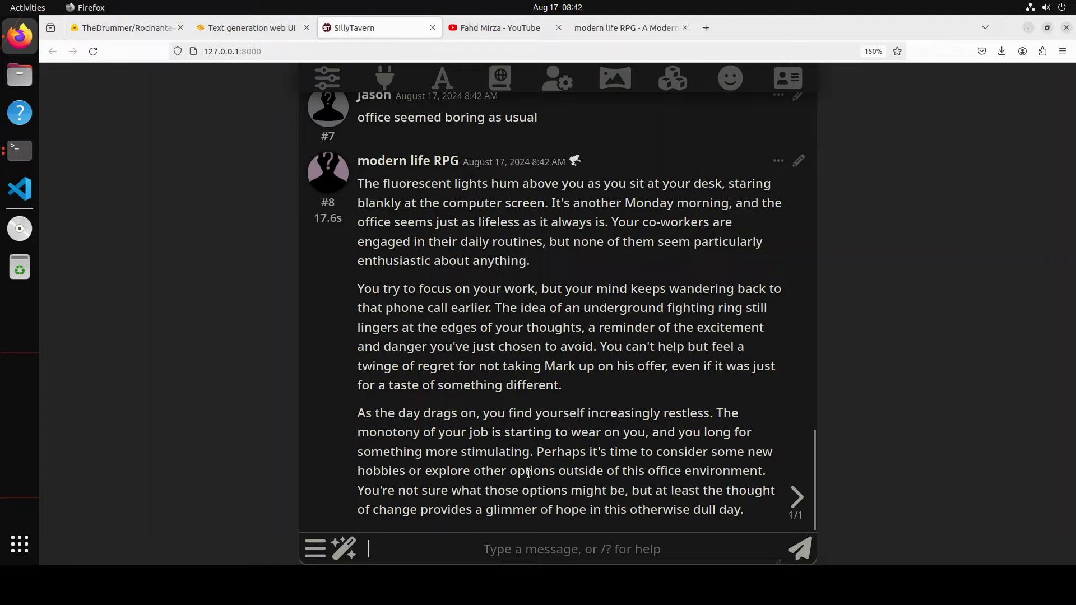
Step: Send 'so what should I do now', then announce proposing to manager Jessica out of the blue
text(so w)
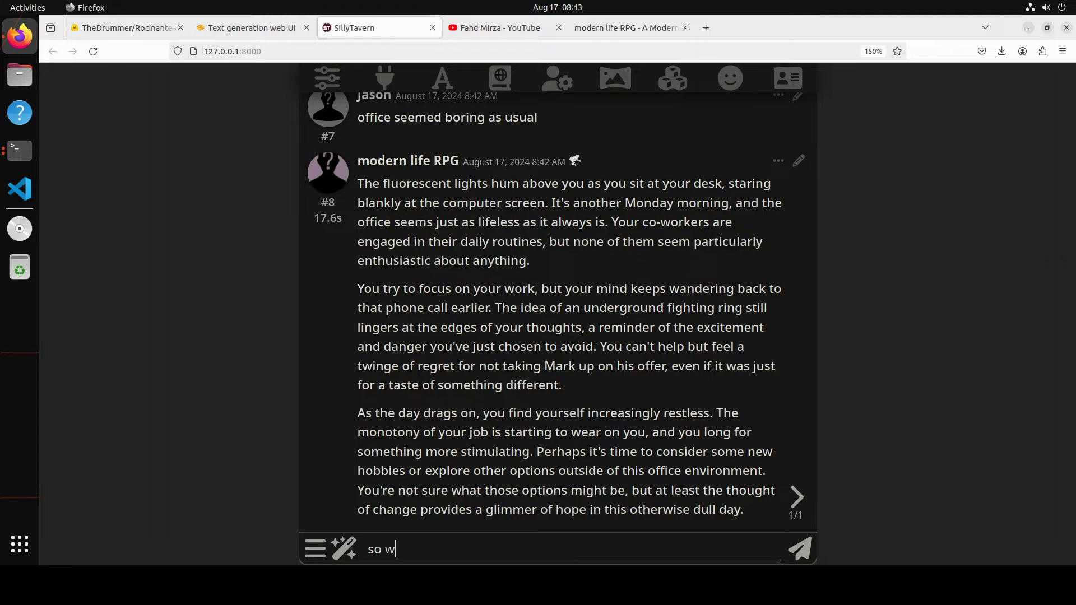
text(hat should I do now)
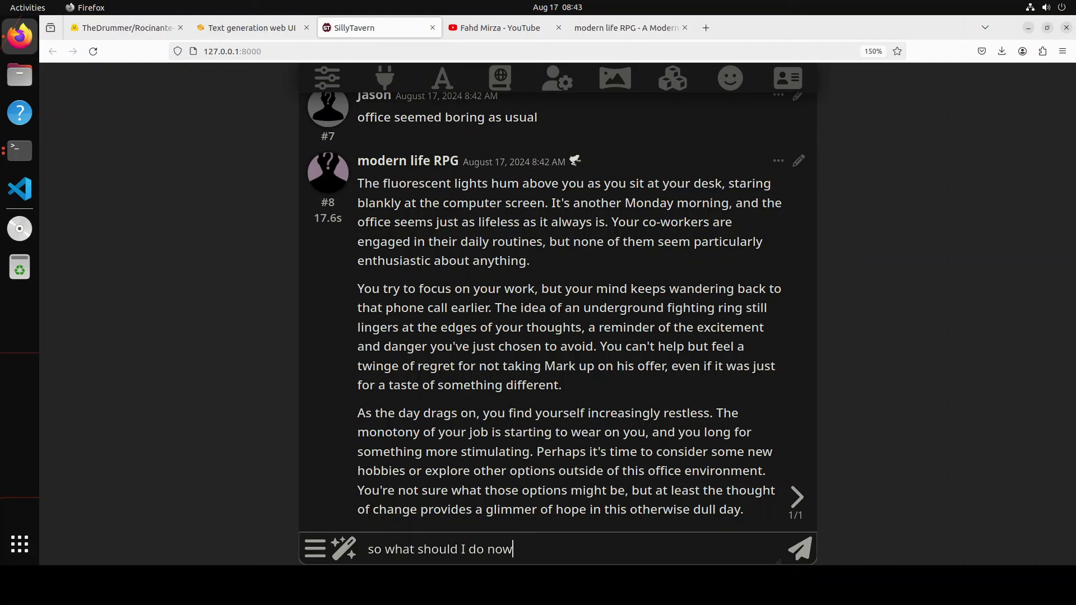
key(Return)
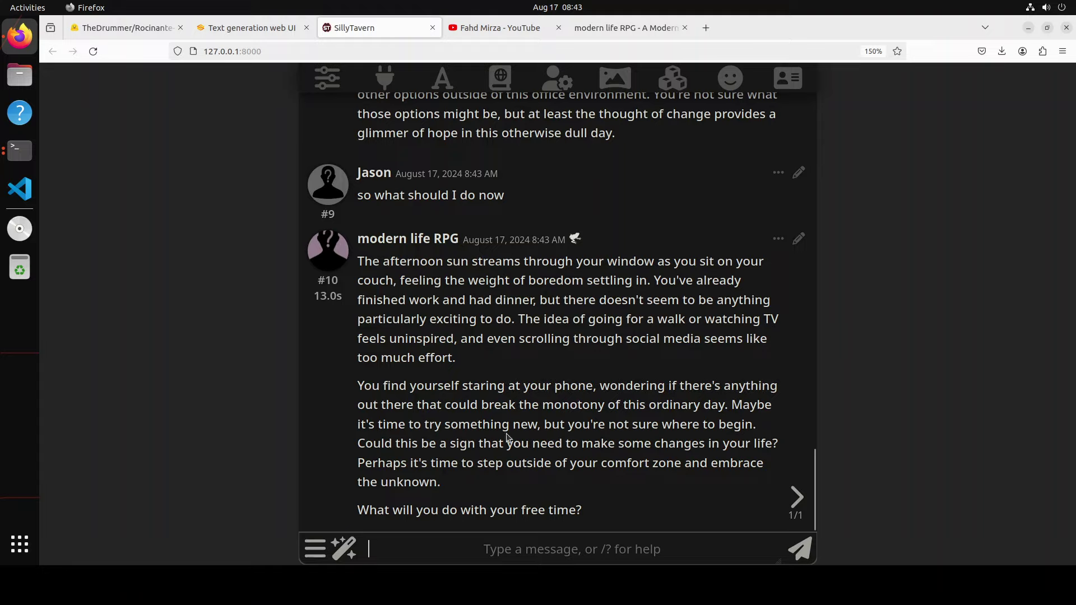
text(ok)
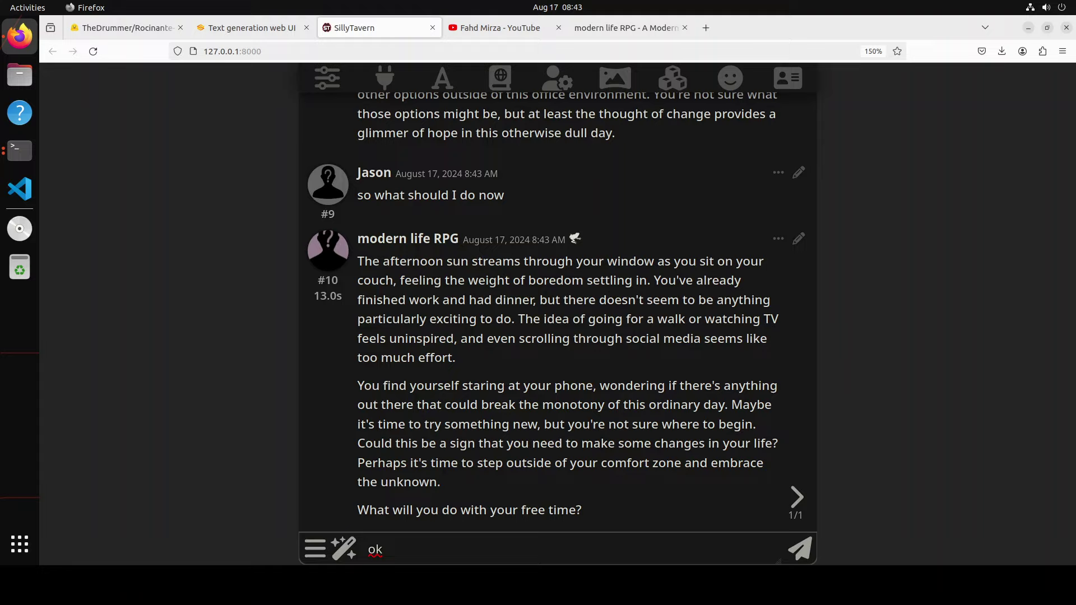
text( I will spice up )
text(the day and )
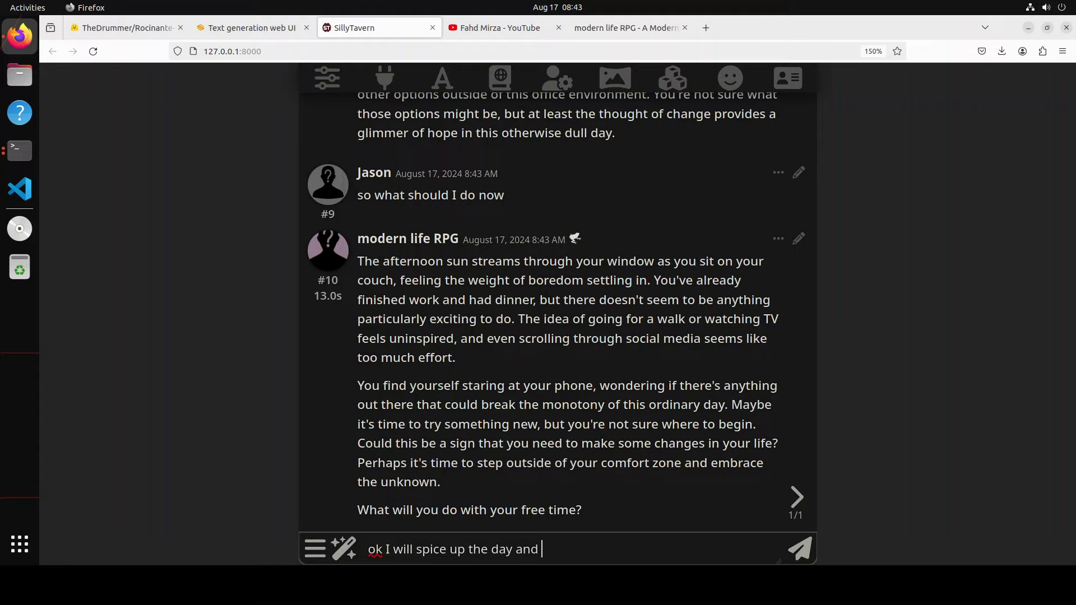
text(go propose )
text(my manager )
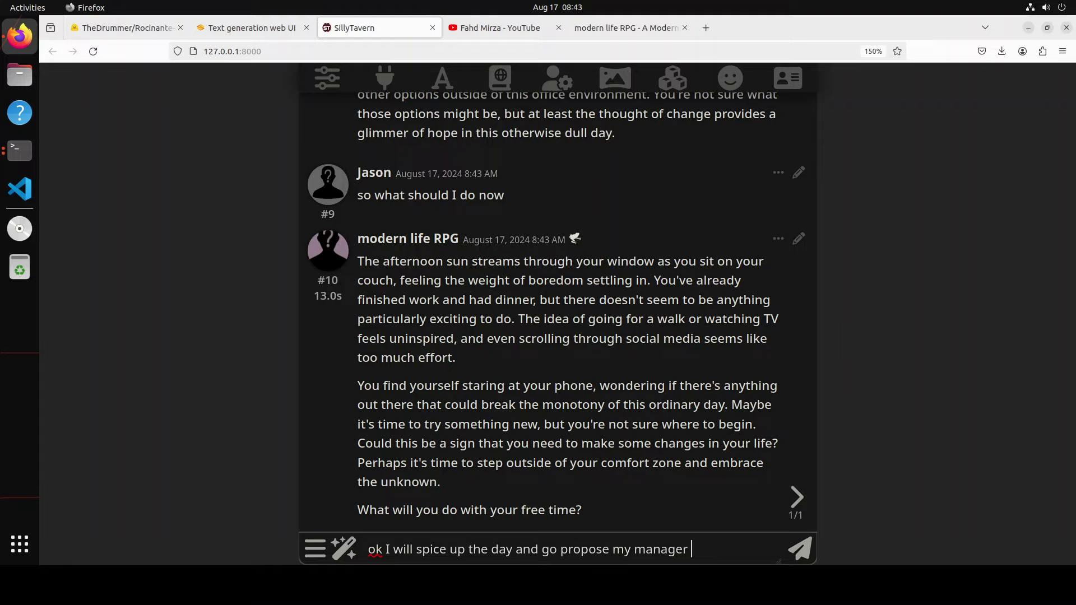
text(Jessica)
text( out of the blue)
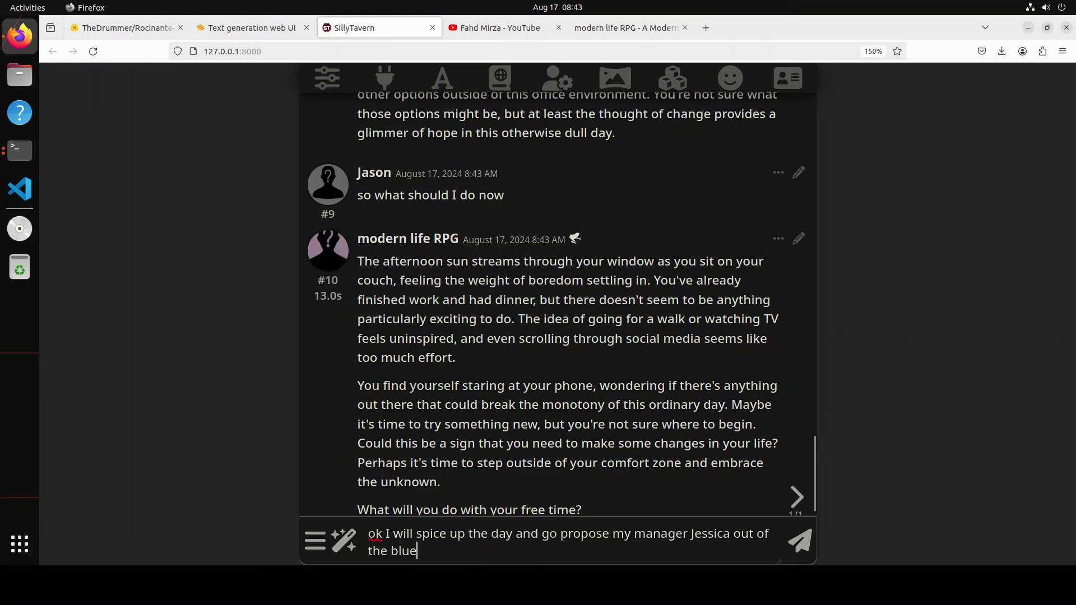
key(Return)
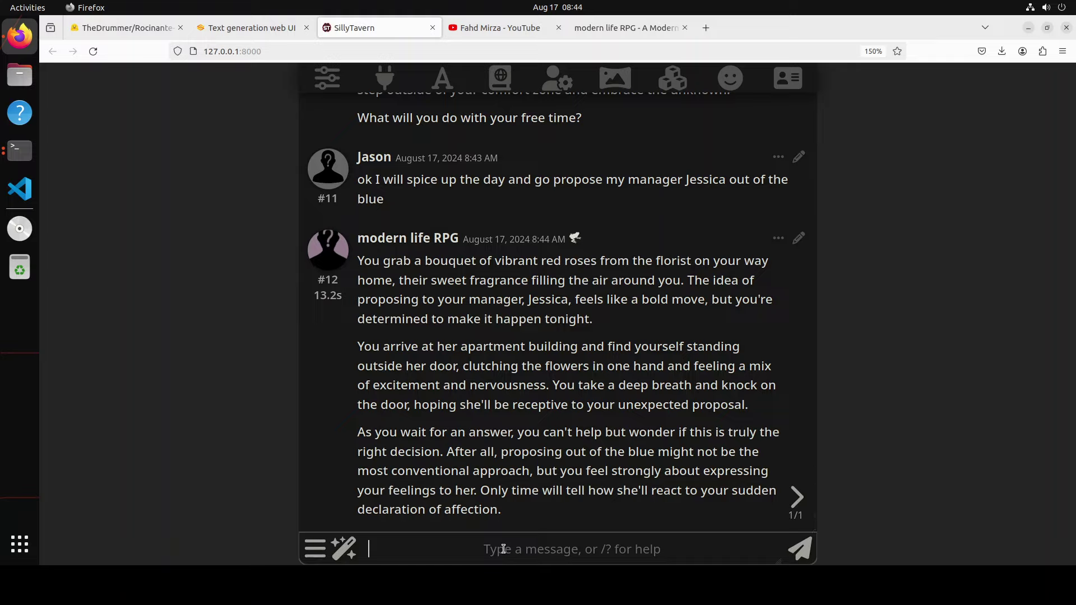
Step: Send the scene of Jessica inviting Jason in and introducing her 9 kids from different fathers
text(Jessica)
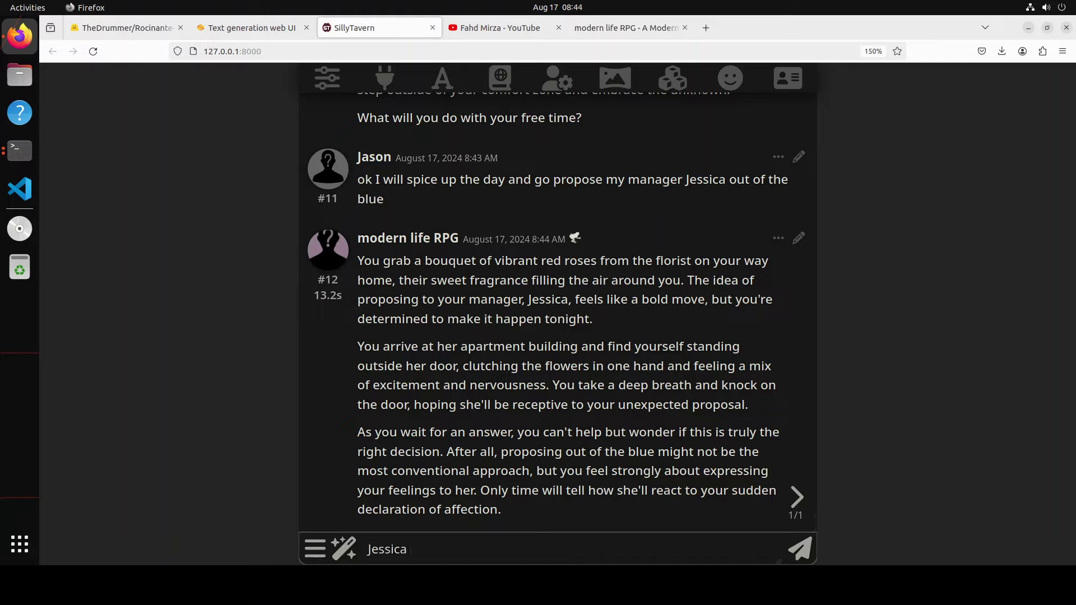
text( opens the door )
text(and i)
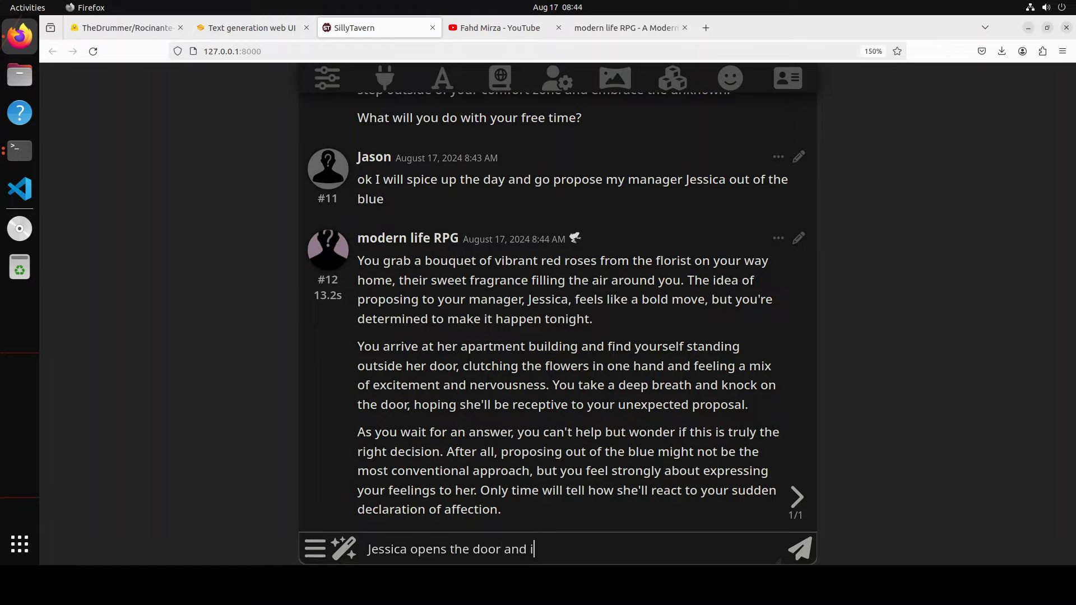
text(nvites Jason in, )
text(and intro)
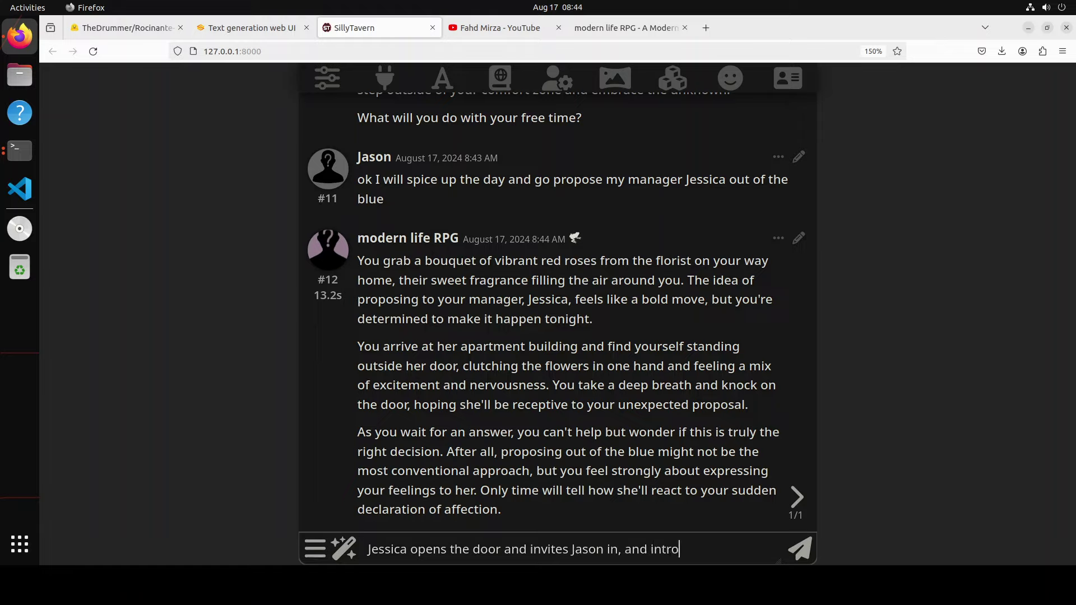
text(duces her)
text( 9 kids from diff)
text(erent fathers)
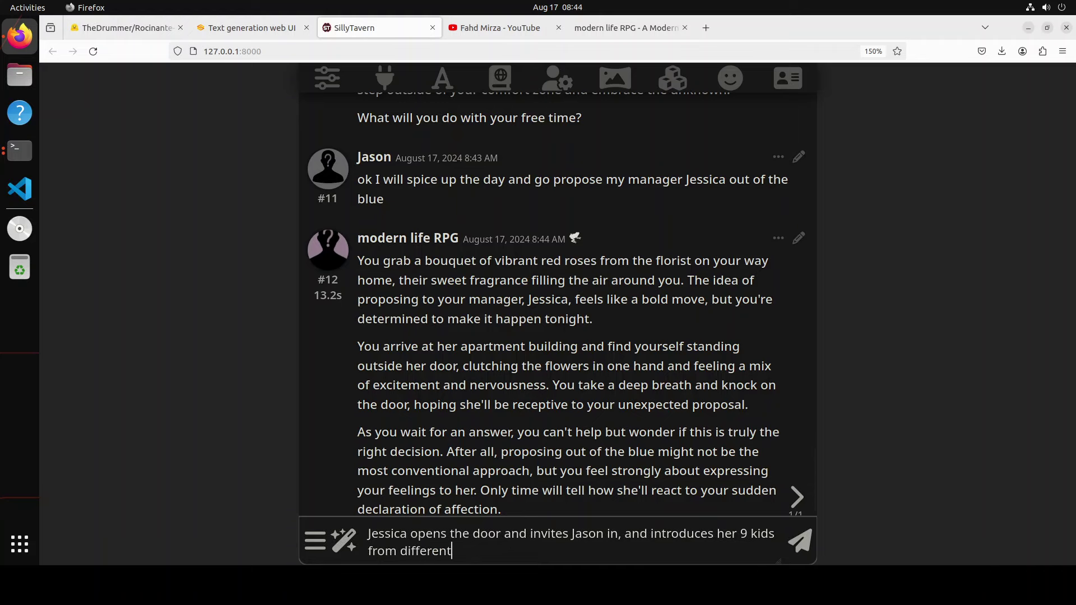
key(Return)
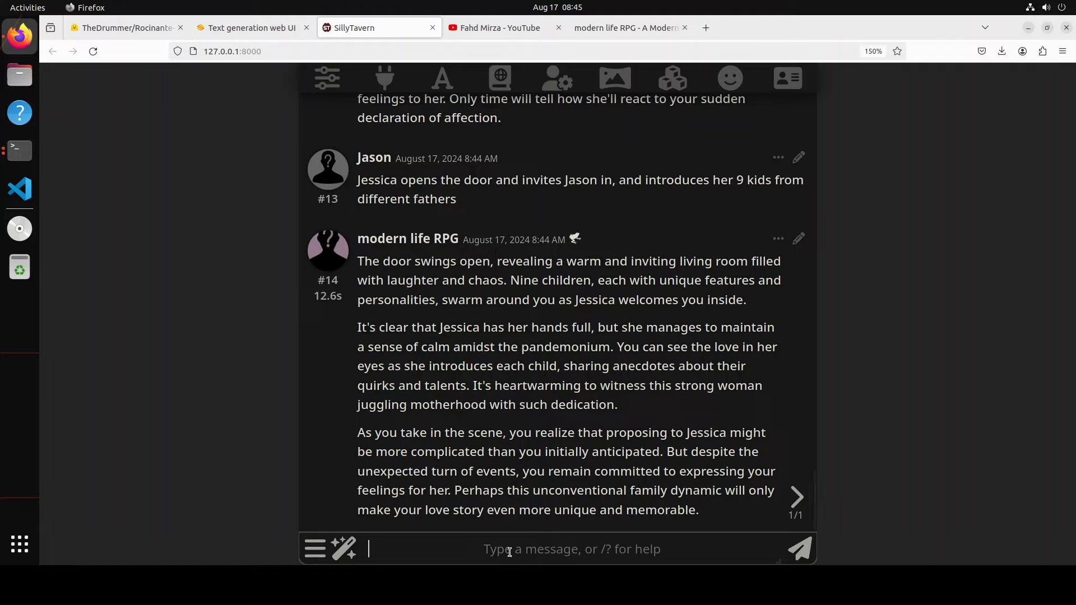
Step: Send that Jessica is expecting her 10th kid before thinking about any other relationship
text(JESSICA )
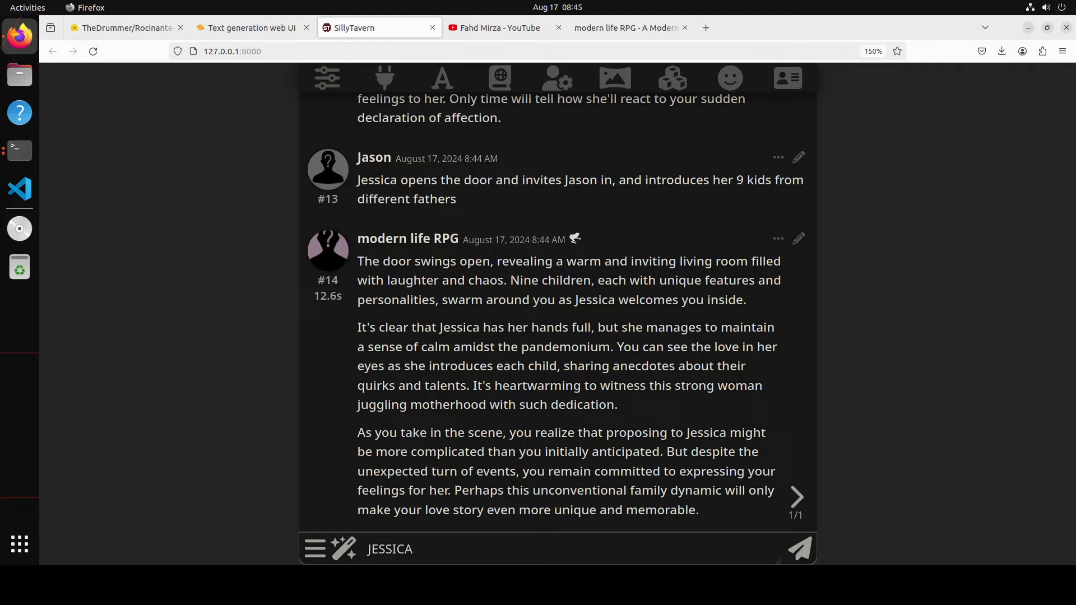
text( tells you that she is)
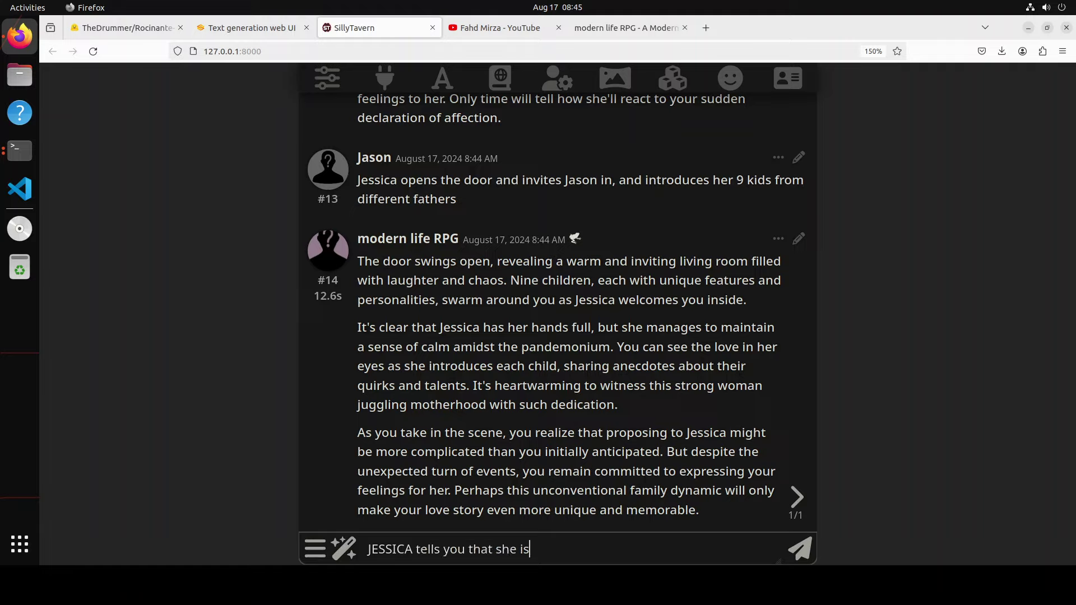
text( expecting her )
text(10thr)
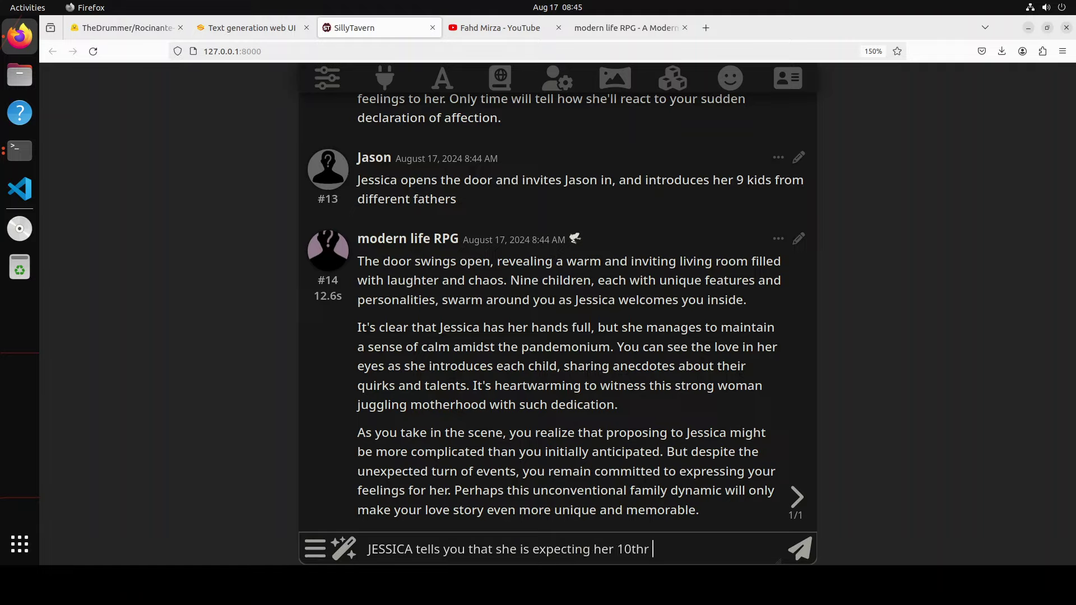
key(BackSpace)
text(kid )
text(and then she will )
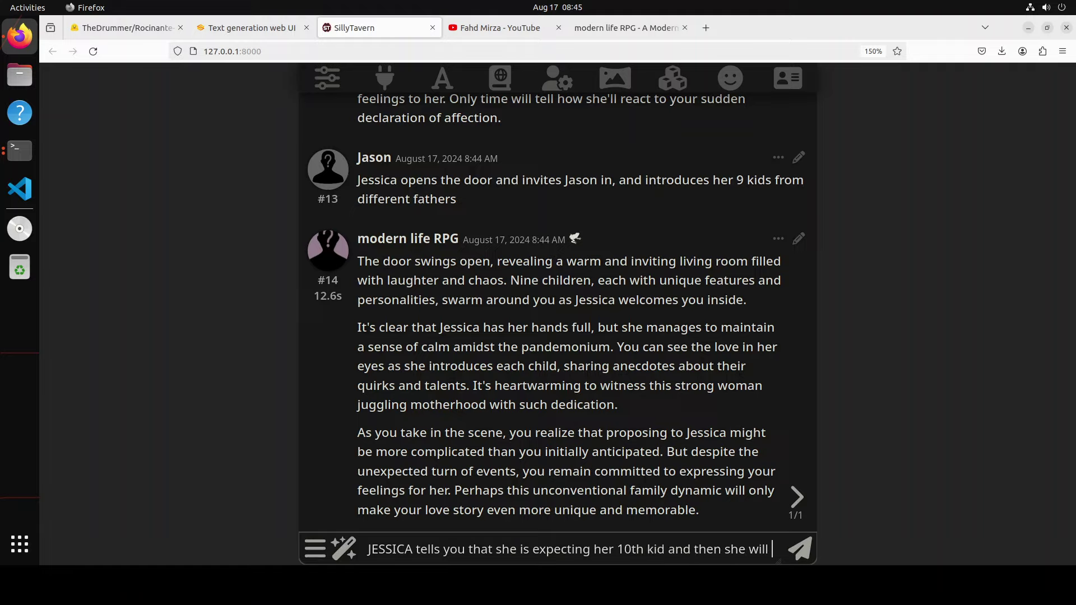
text(think about)
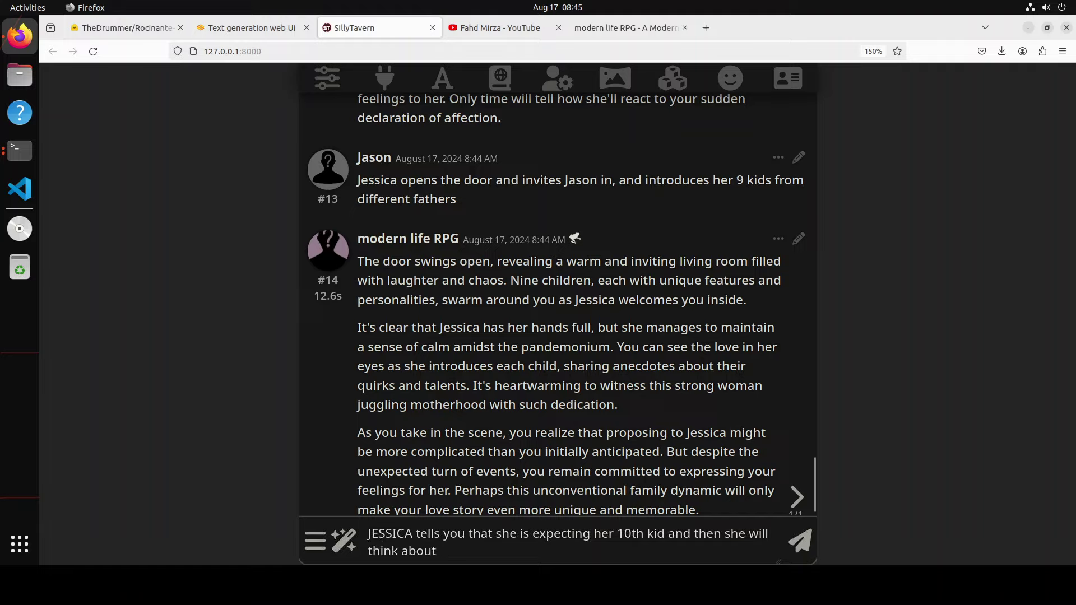
text( any other relationship)
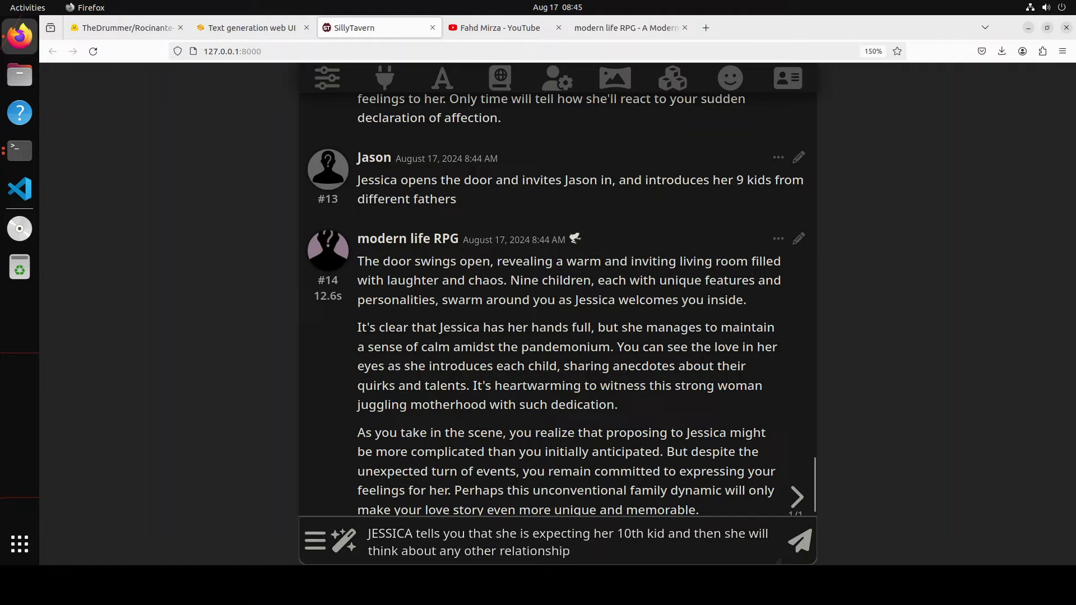
key(Return)
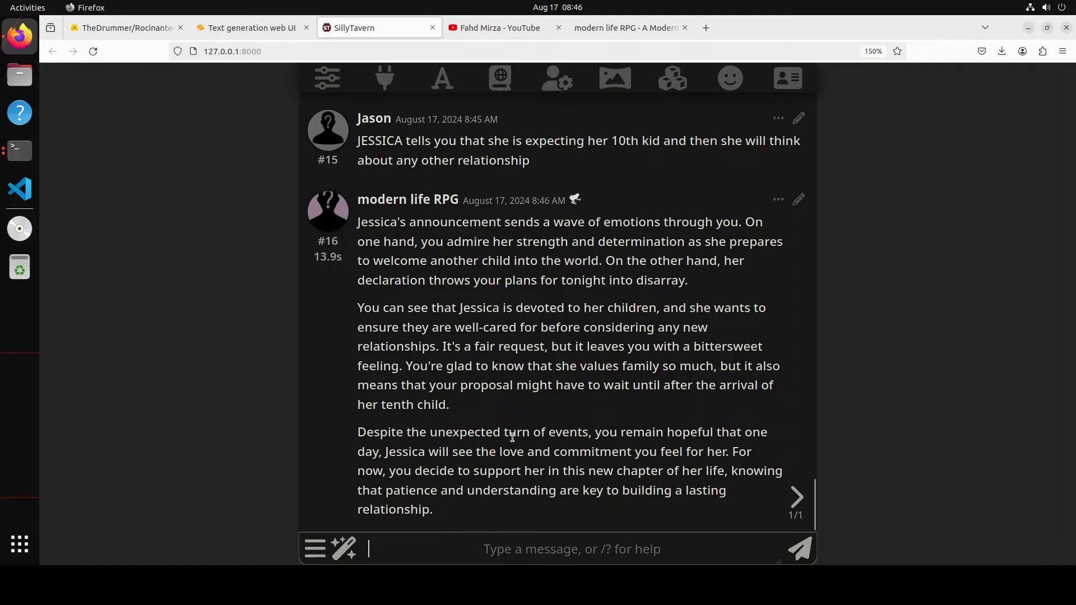
Step: Send 'Jason is aghast and just want to bolt', fixing typos before sending
click(370, 549)
text(I)
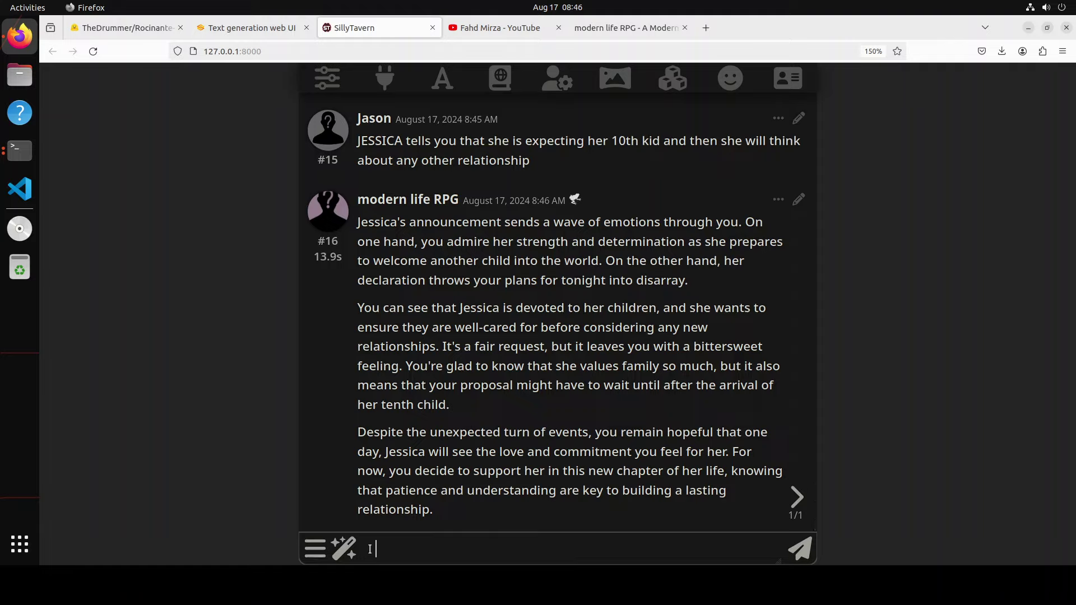
key(BackSpace)
text(Jas)
text(on is)
text( aghast and)
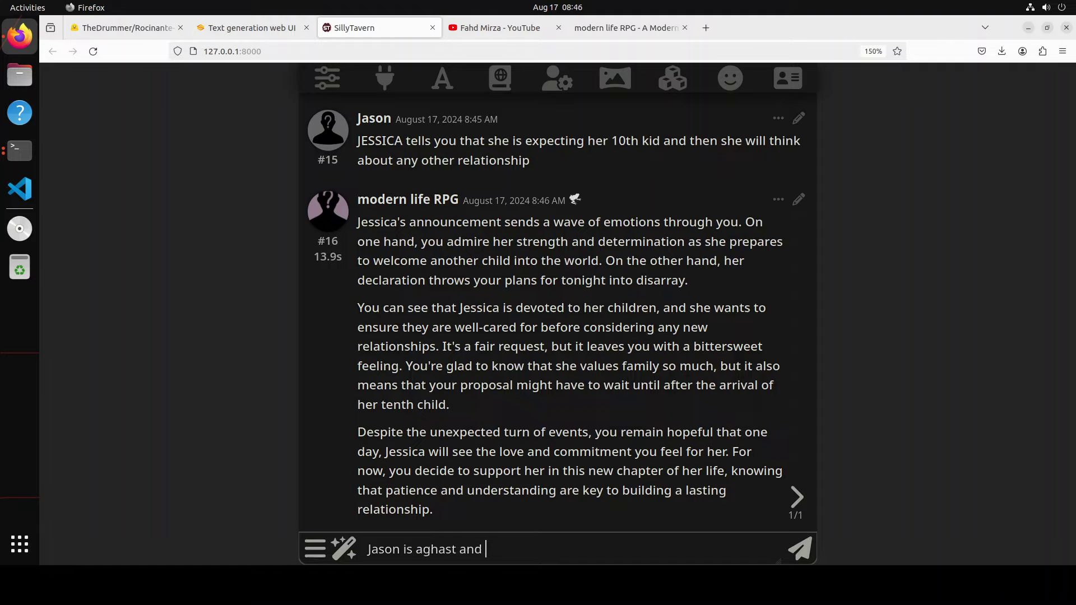
text( just an)
key(BackSpace)
key(BackSpace)
text(want to bolt)
key(Return)
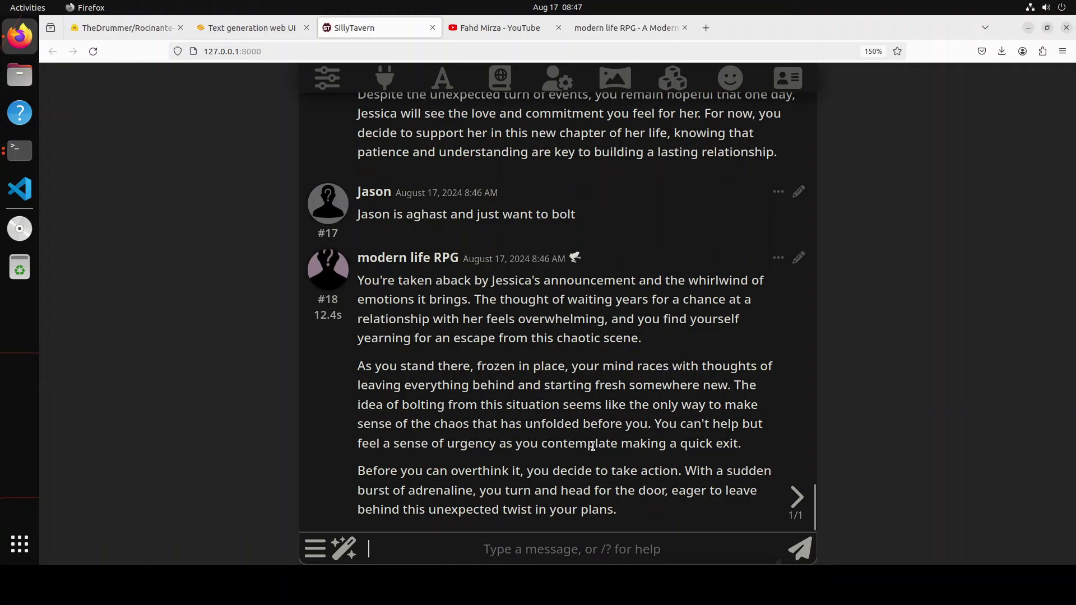
Step: Return to the Rocinante 12B v1 model card on Hugging Face, showing 12.2B params and BF16 tensors
click(141, 31)
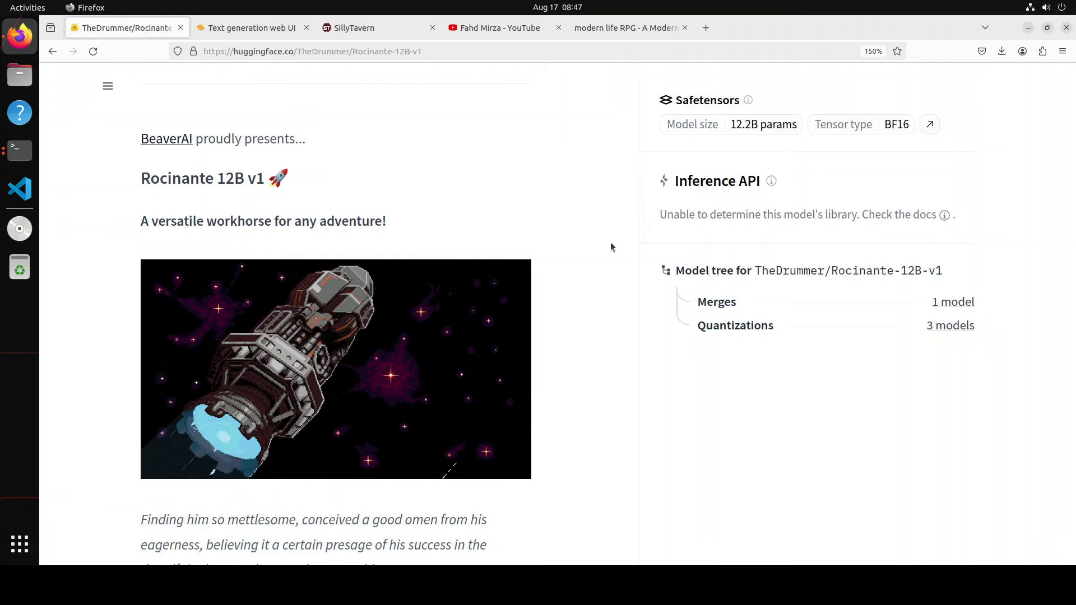